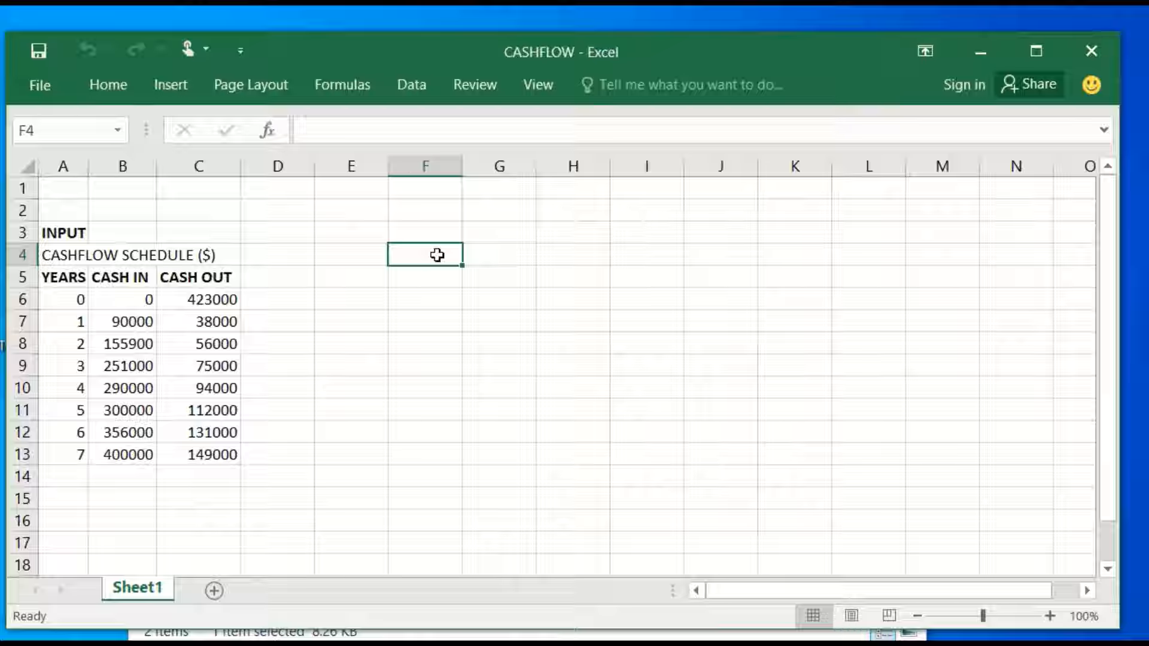
{"action": "type", "text": "DISCO"}
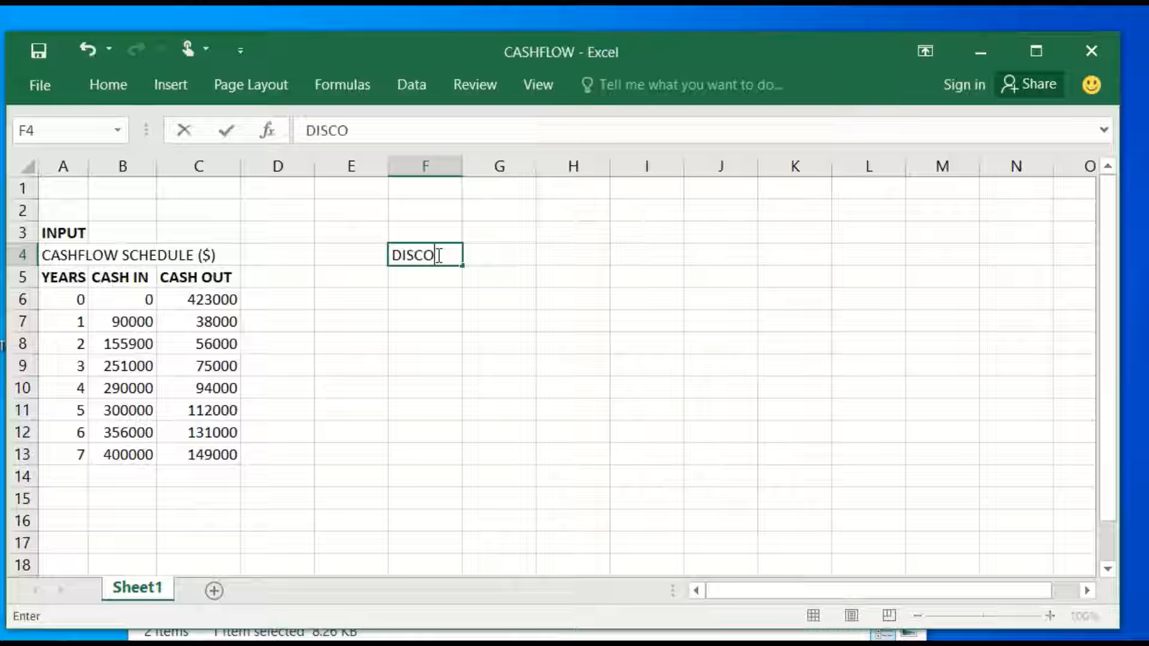
{"action": "type", "text": "UNT"}
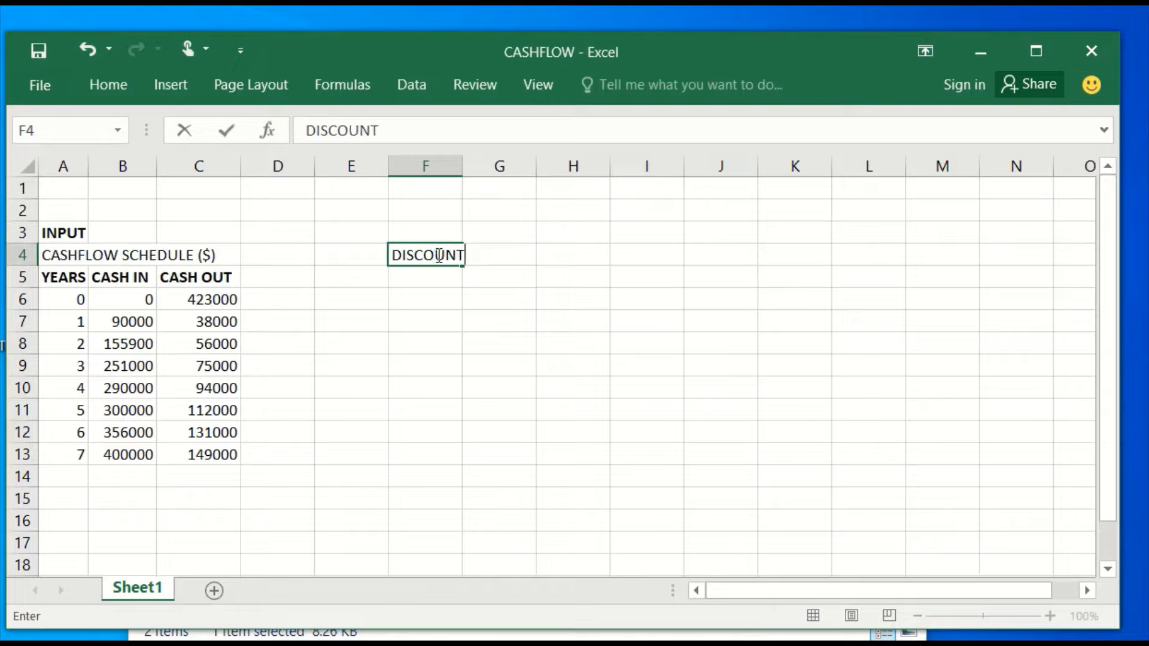
{"action": "key", "text": "BackSpace"}
{"action": "key", "text": "BackSpace"}
{"action": "key", "text": "BackSpace"}
{"action": "key", "text": "BackSpace"}
{"action": "key", "text": "BackSpace"}
{"action": "key", "text": "BackSpace"}
{"action": "key", "text": "BackSpace"}
{"action": "key", "text": "BackSpace"}
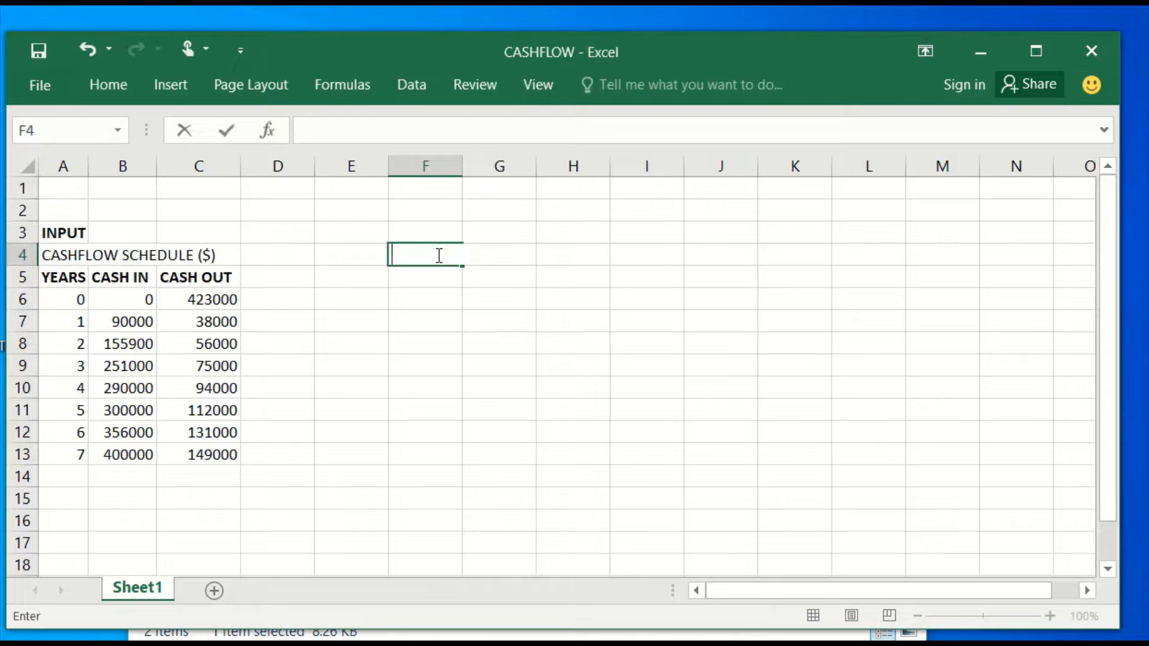
Step: Label cell F4 as RATE and enter 25% beside it in G4
{"action": "type", "text": "RATE"}
{"action": "key", "text": "Tab"}
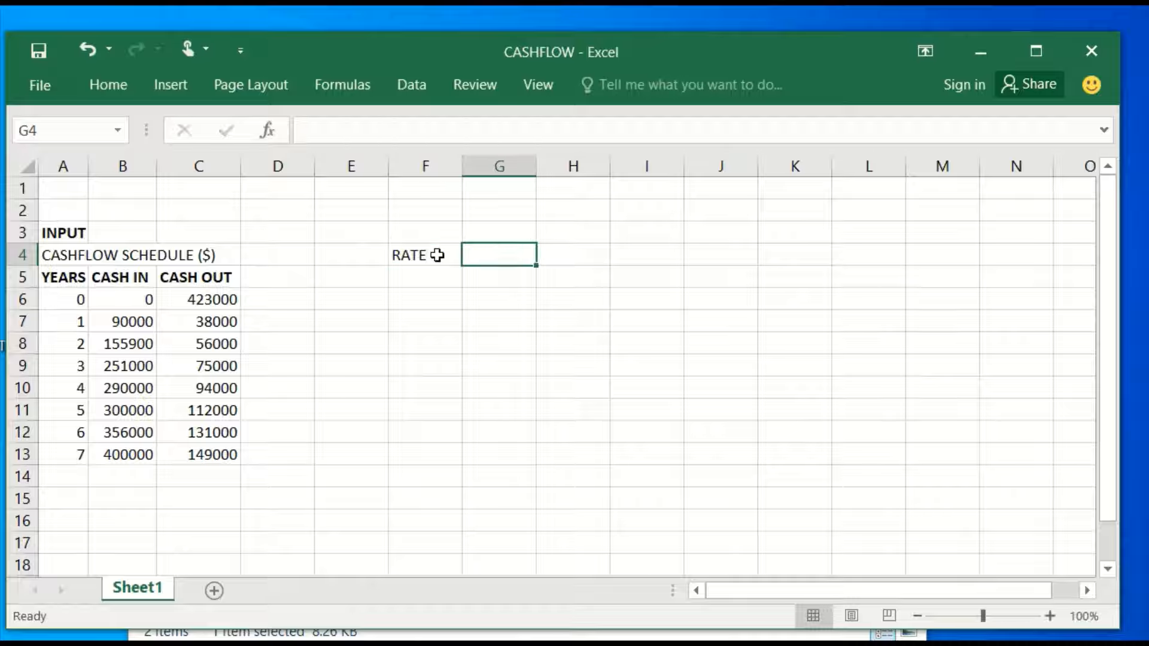
{"action": "type", "text": "25%"}
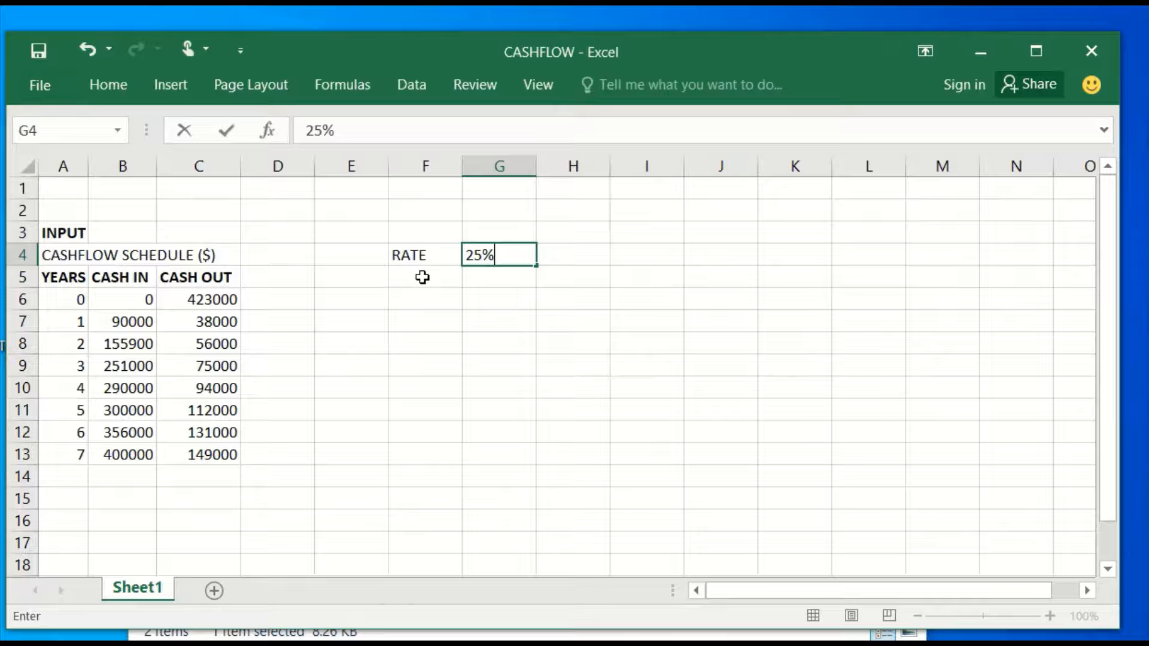
{"action": "left_click", "coordinate": [422, 277]}
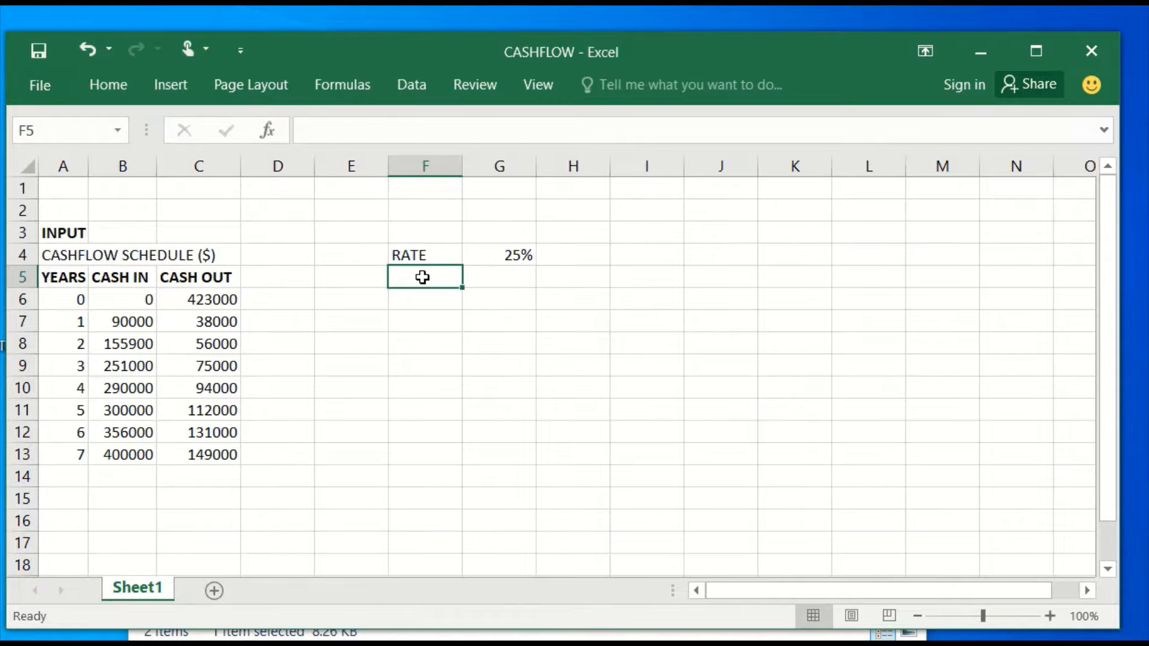
Step: Add the result labels NPV in cell F7 and IRR in cell F8
{"action": "left_click", "coordinate": [421, 314]}
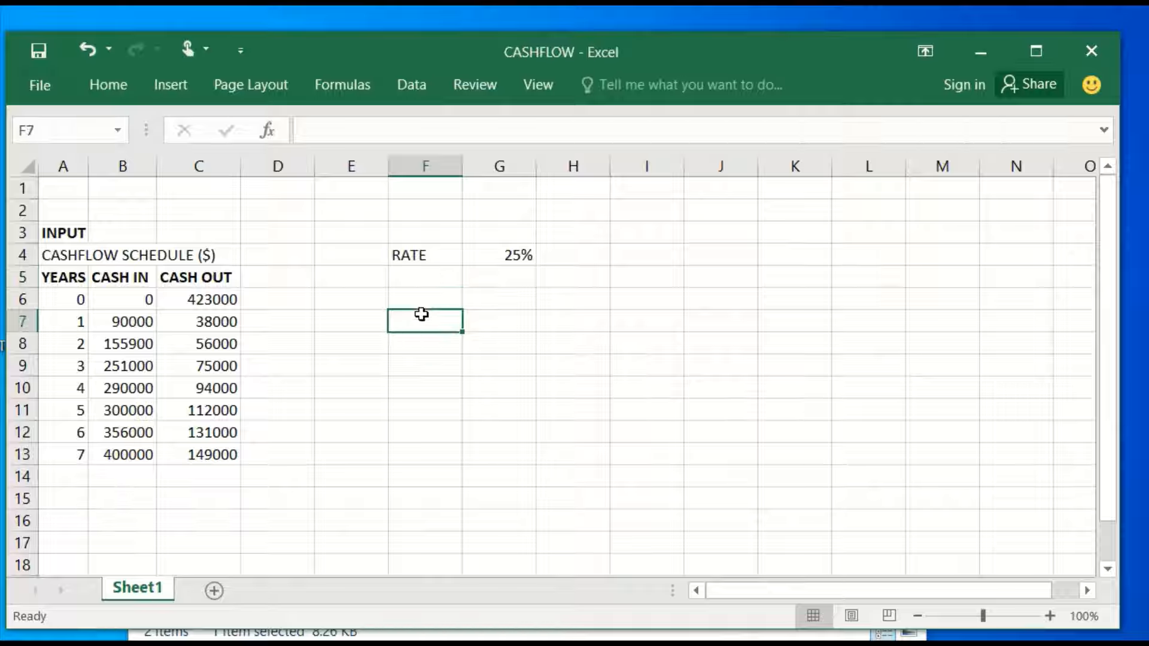
{"action": "type", "text": "NPV"}
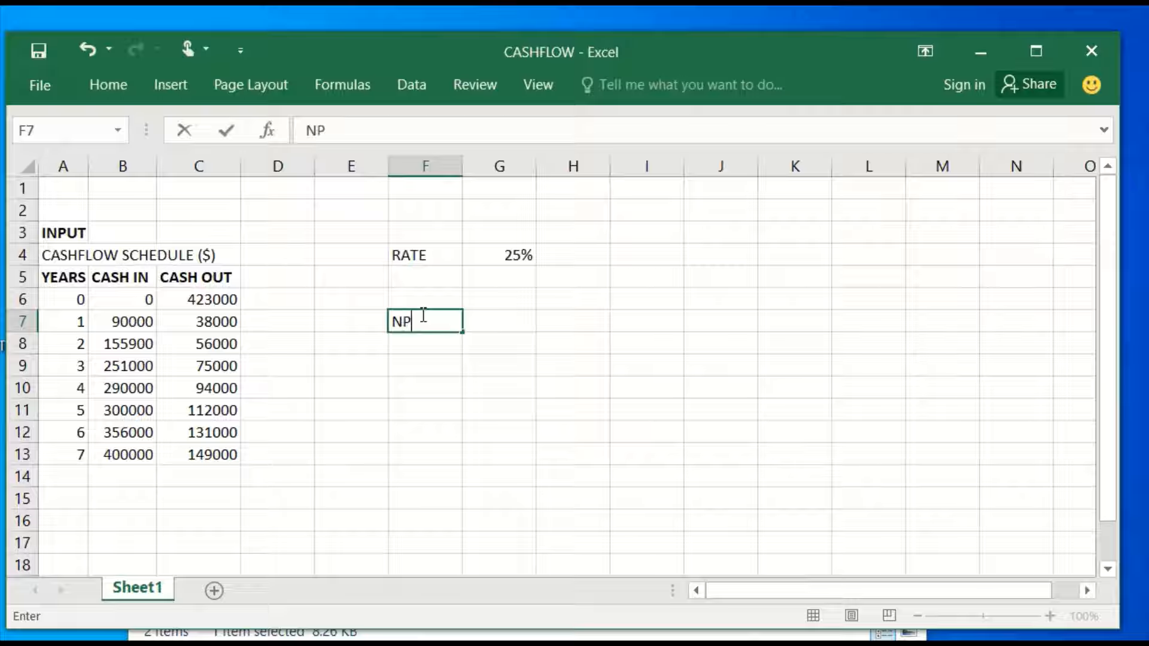
{"action": "left_click", "coordinate": [419, 344]}
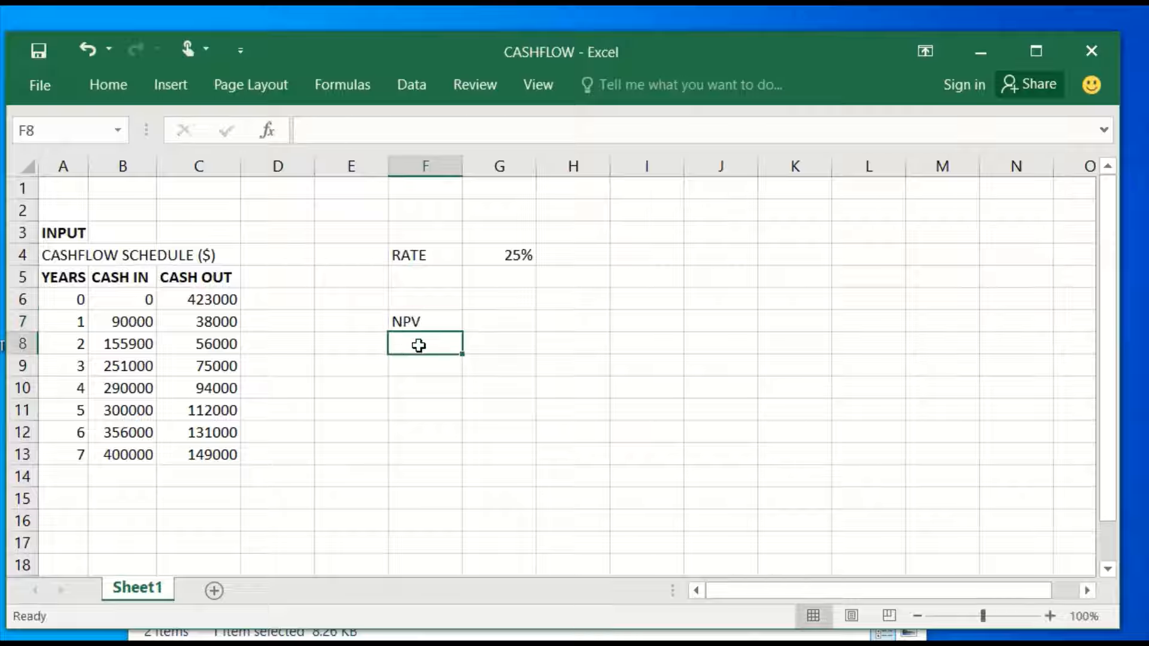
{"action": "type", "text": "IRR"}
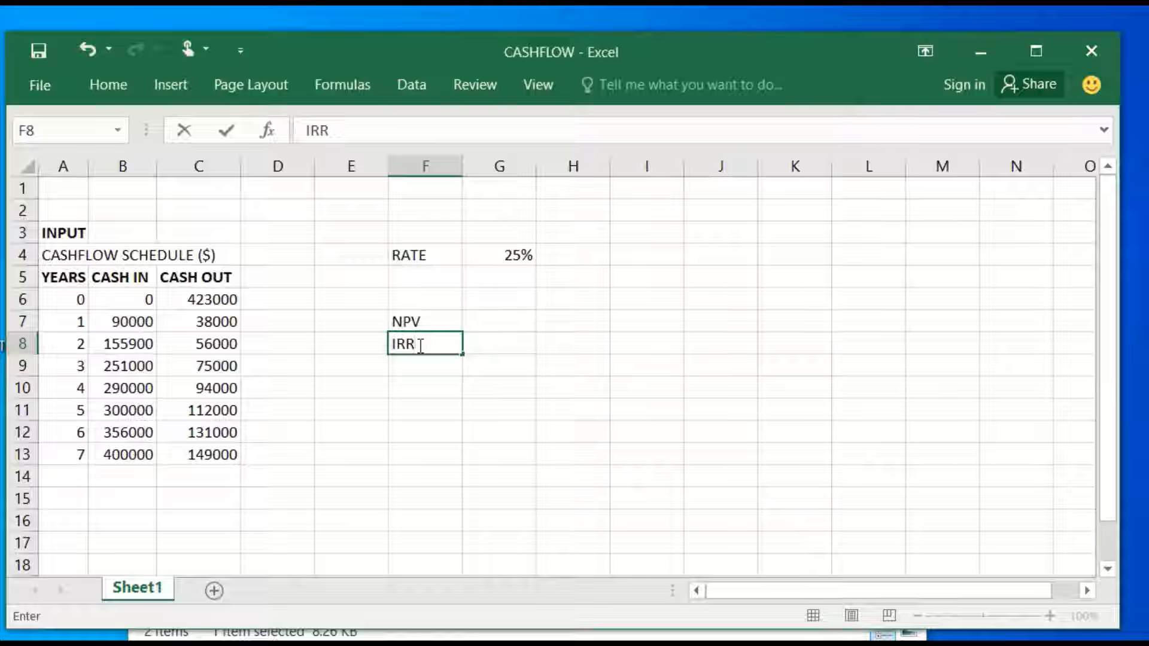
{"action": "left_click", "coordinate": [512, 374]}
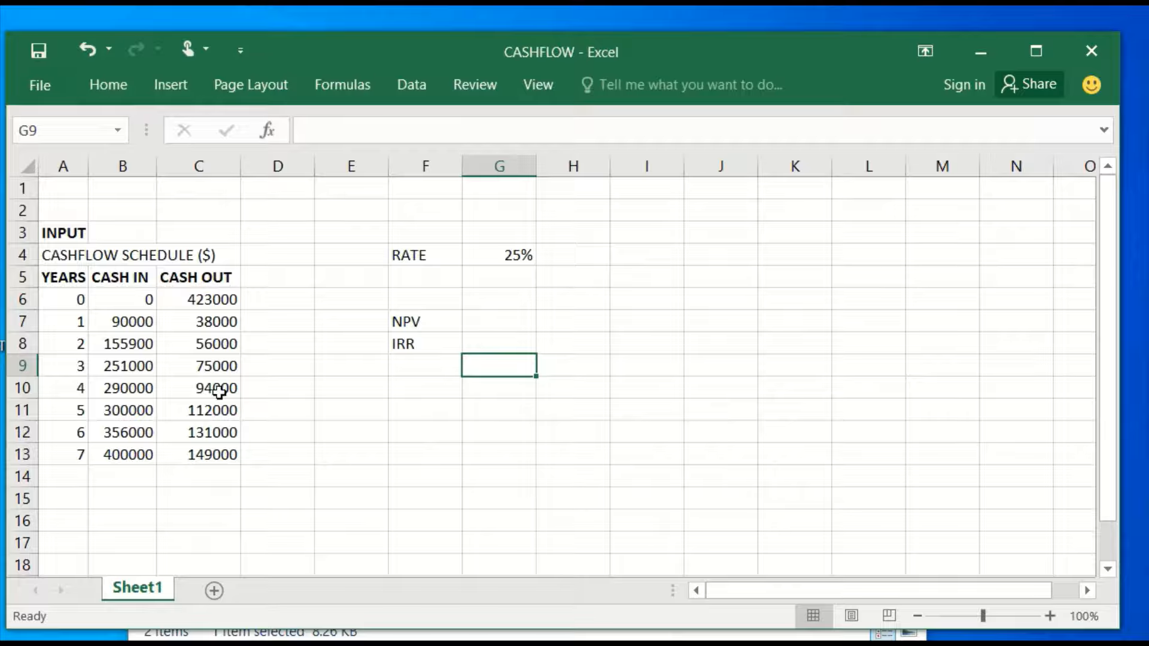
Step: Add the column header NET CASH in cell D5 beside CASH OUT
{"action": "left_click", "coordinate": [276, 273]}
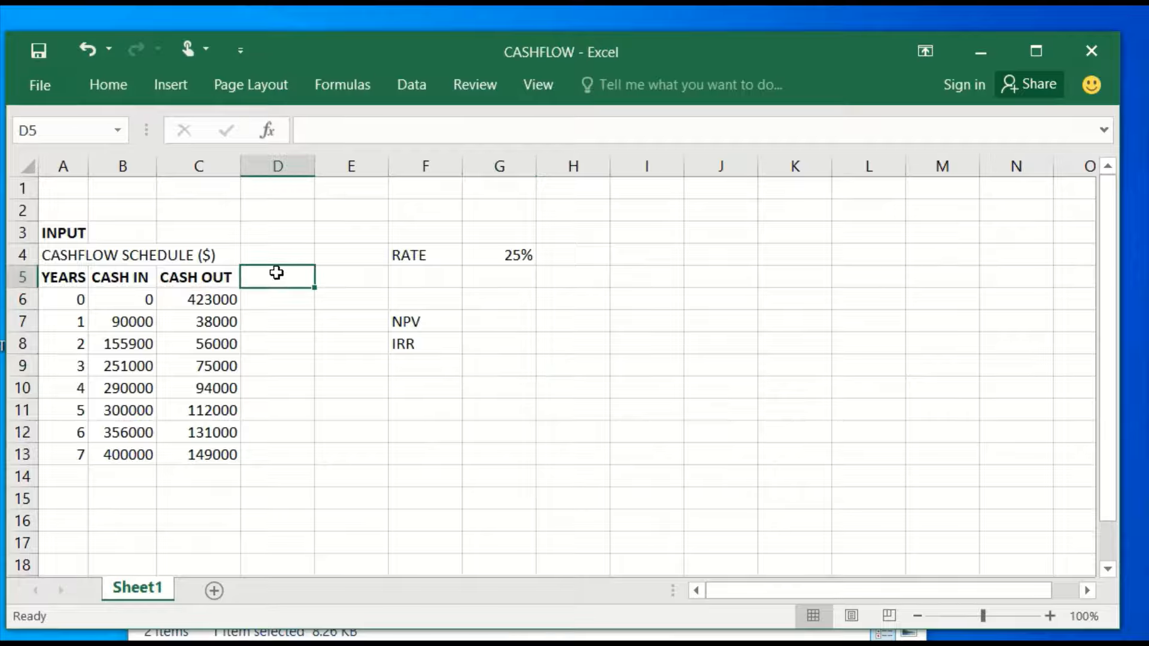
{"action": "type", "text": "NET CA"}
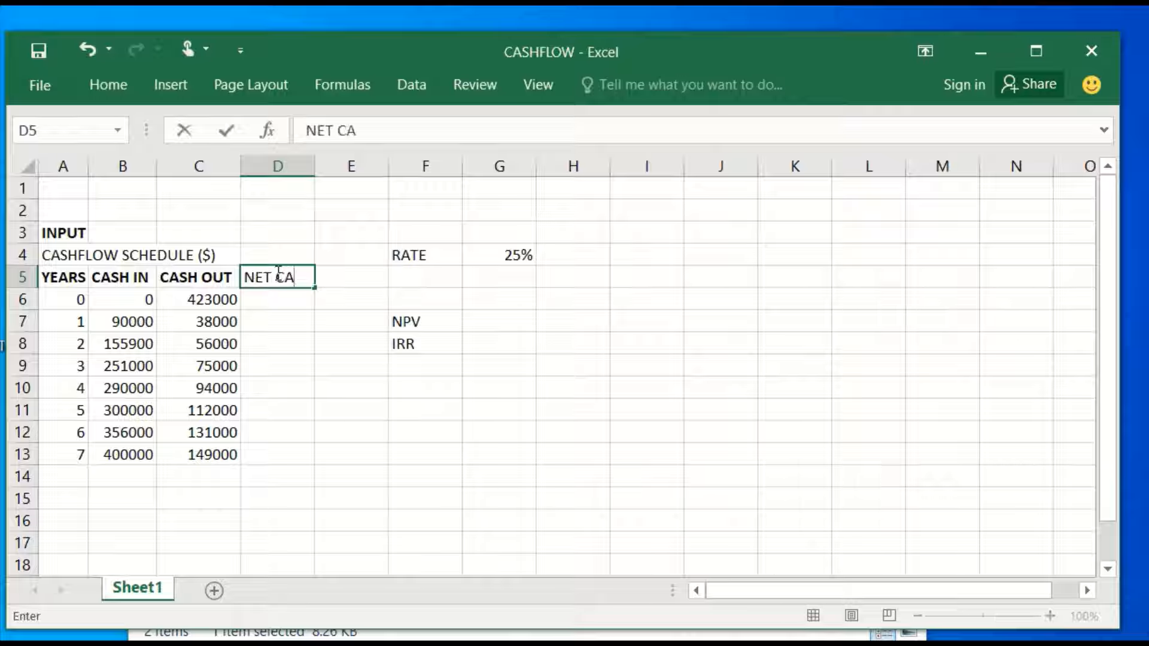
{"action": "type", "text": "SH"}
Step: Calculate net cash in D6 with =B6-C6 and fill the formula down to D13
{"action": "left_click", "coordinate": [282, 306]}
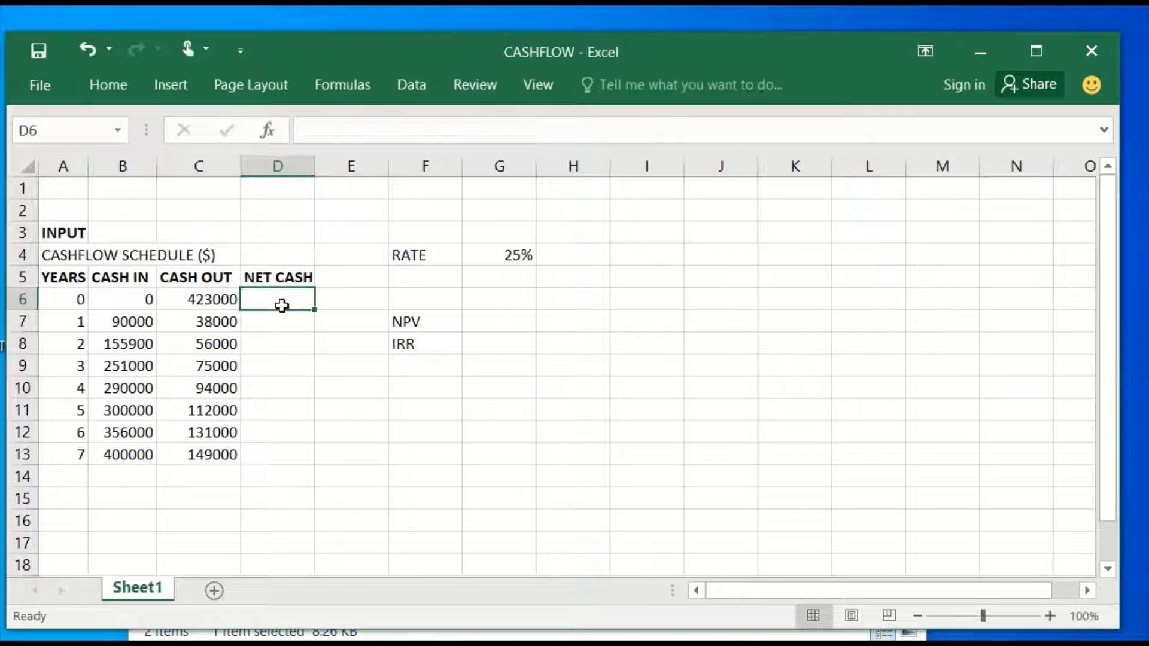
{"action": "type", "text": "="}
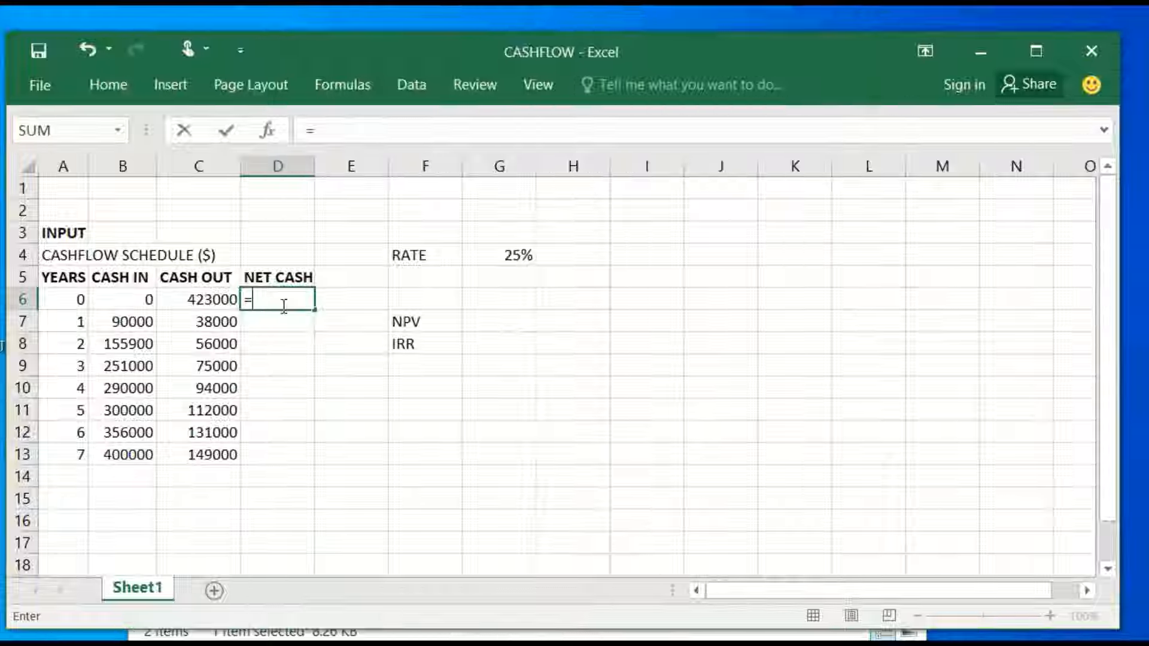
{"action": "left_click", "coordinate": [132, 302]}
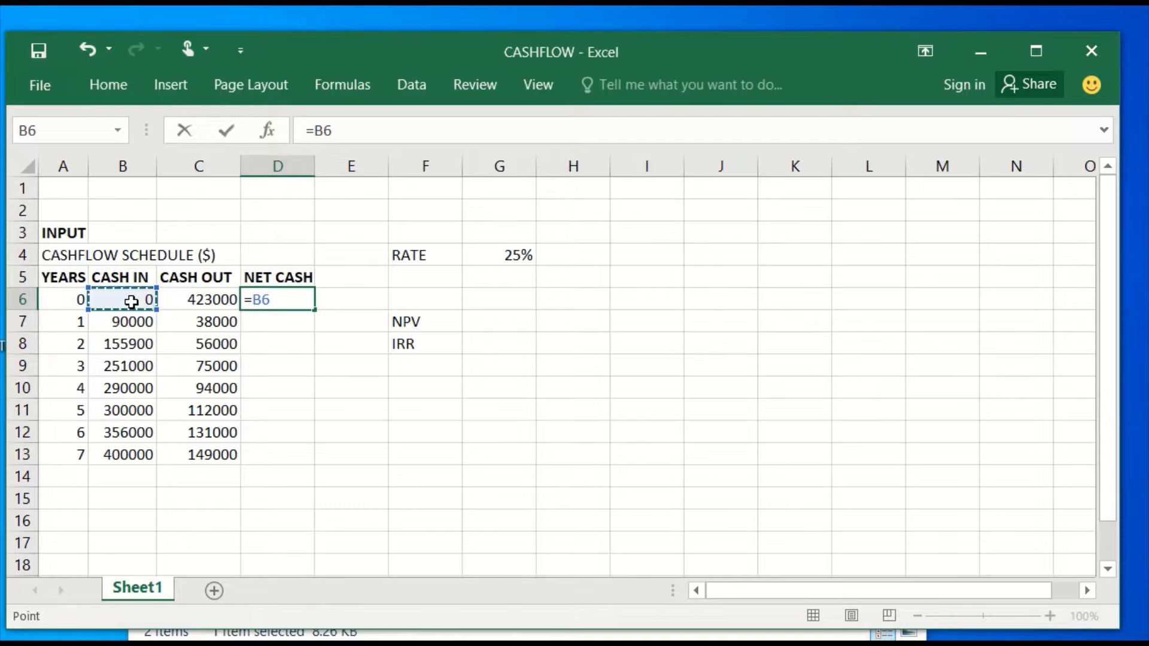
{"action": "type", "text": "-"}
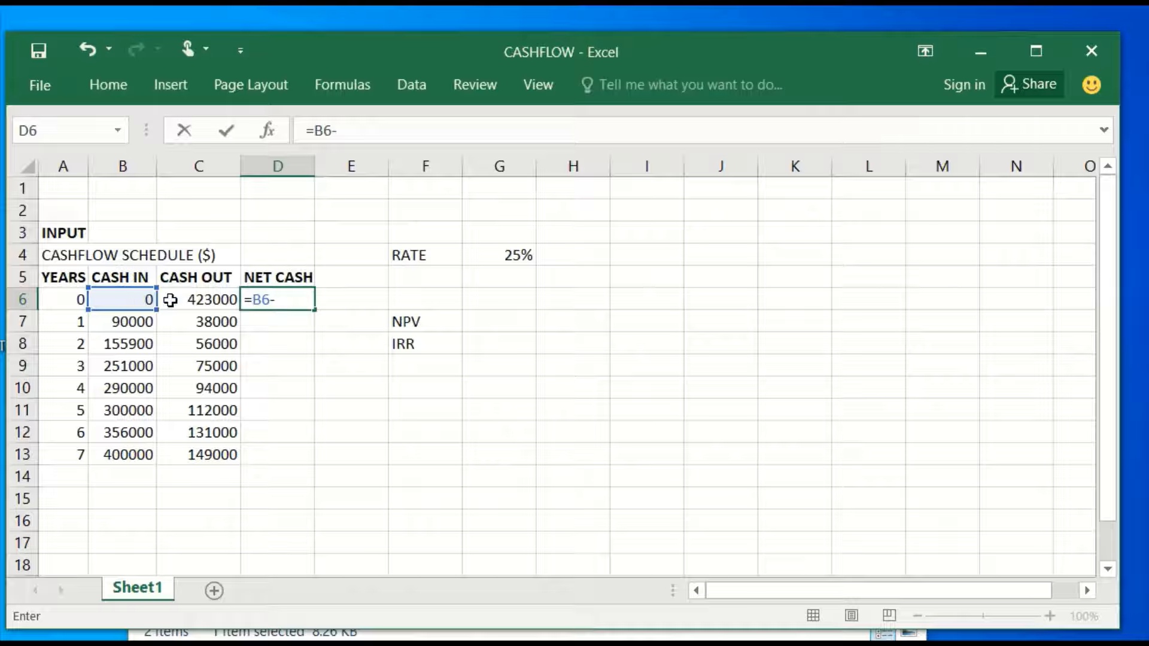
{"action": "left_click", "coordinate": [196, 297]}
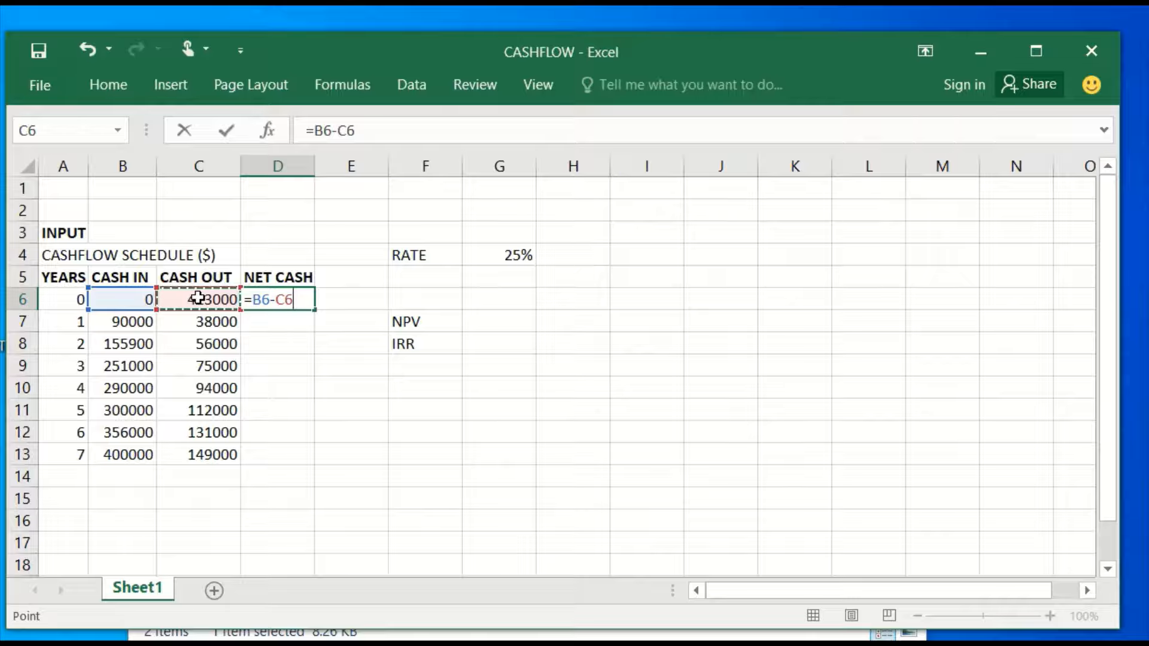
{"action": "left_click", "coordinate": [226, 129]}
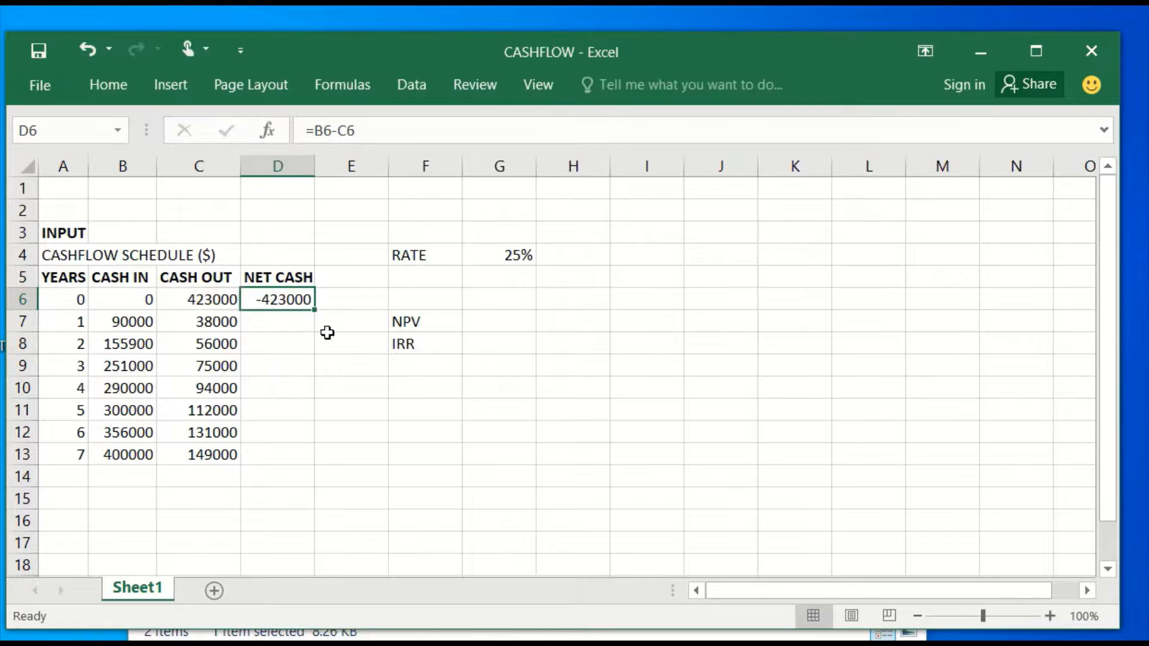
{"action": "double_click", "coordinate": [316, 307]}
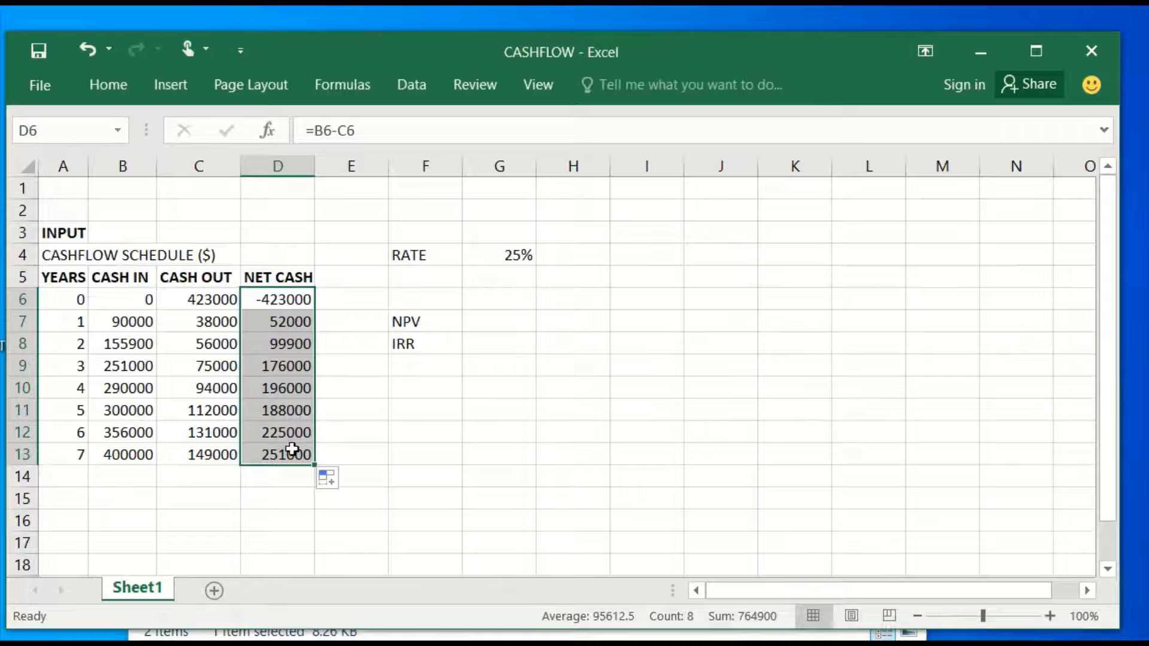
Step: Inspect the net cash entries, comparing year 0 in D6 with years 1 to 7 in D7:D13
{"action": "left_click", "coordinate": [280, 300]}
{"action": "left_click", "coordinate": [282, 321]}
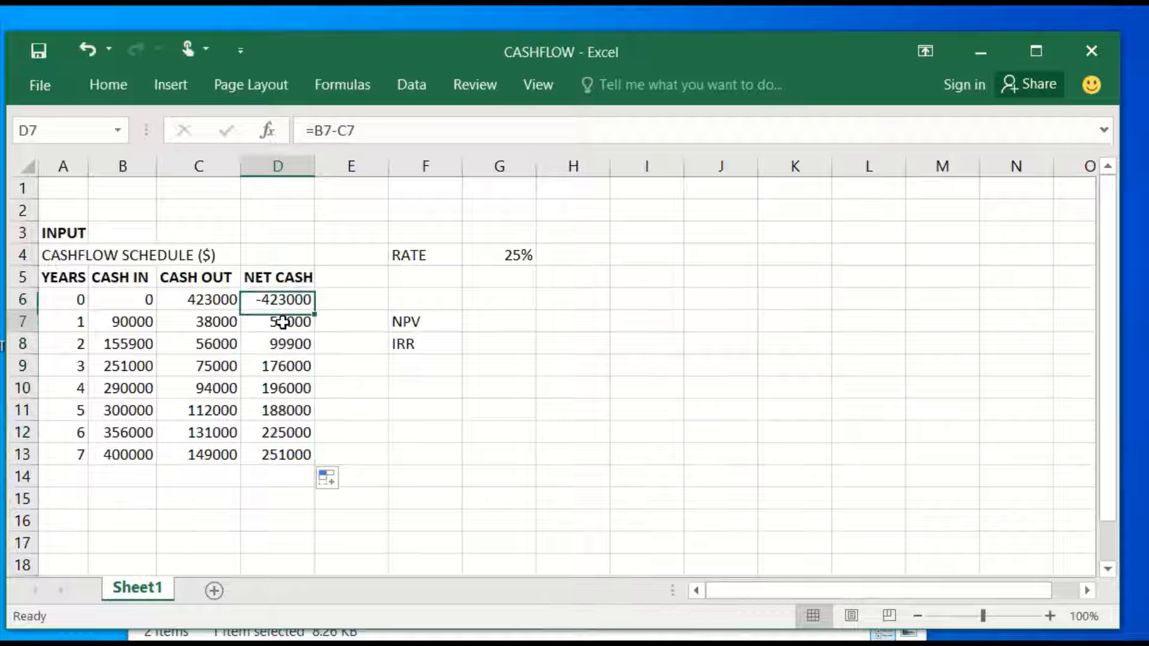
{"action": "left_click", "coordinate": [283, 363]}
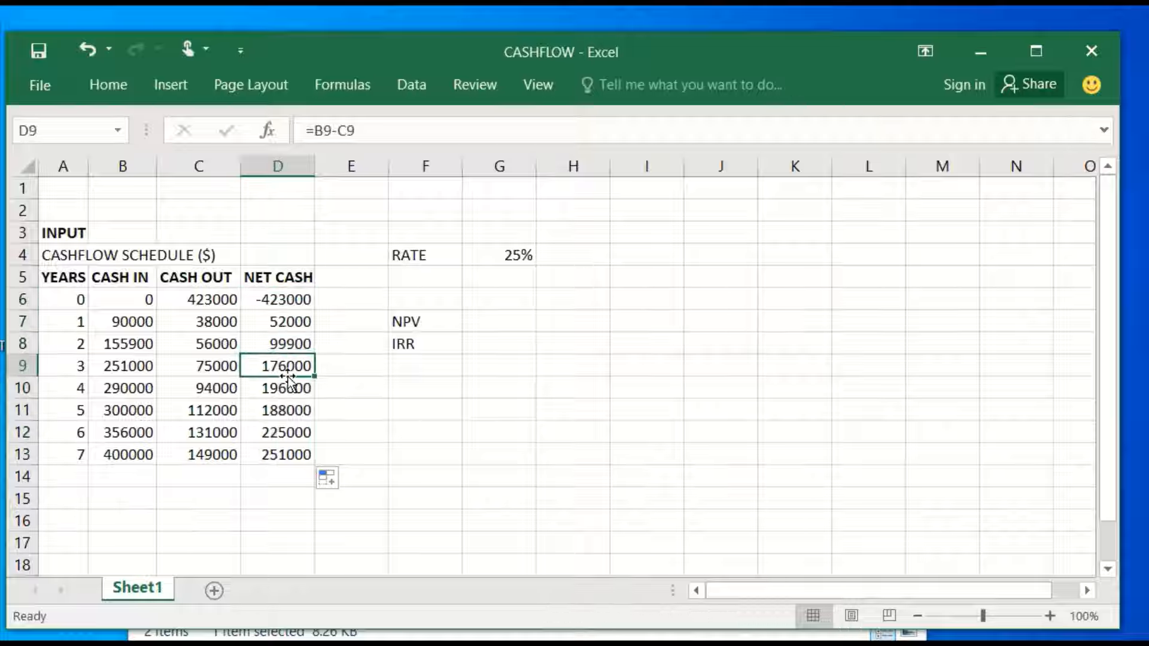
{"action": "left_click", "coordinate": [279, 305]}
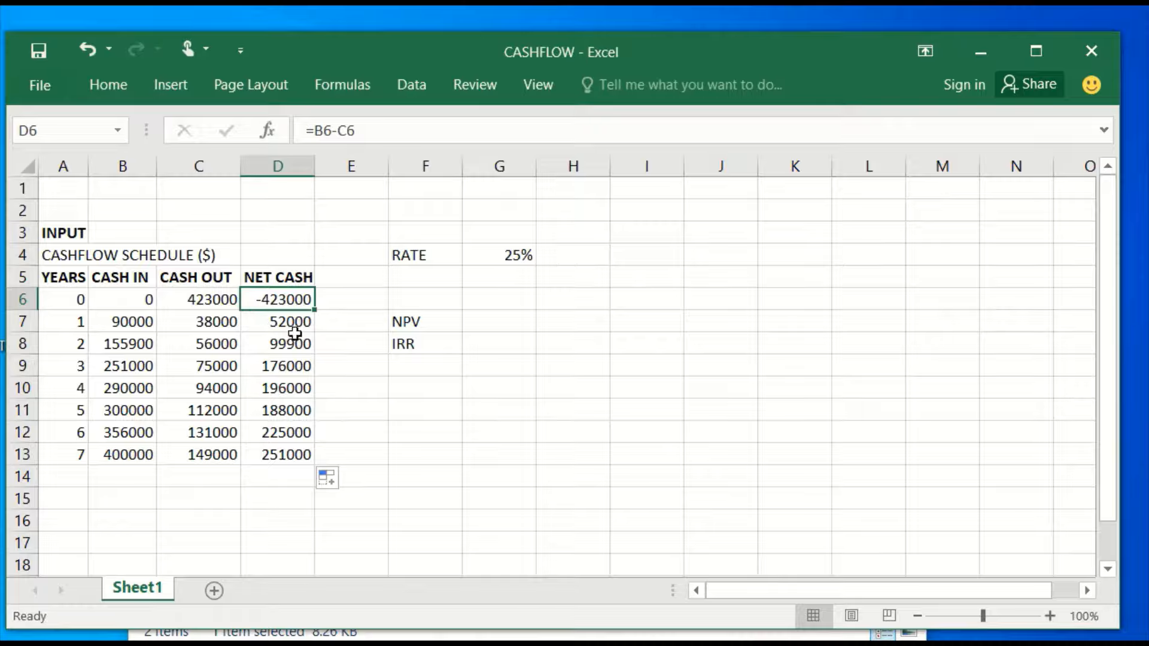
{"action": "left_click_drag", "start_coordinate": [292, 324], "coordinate": [290, 446]}
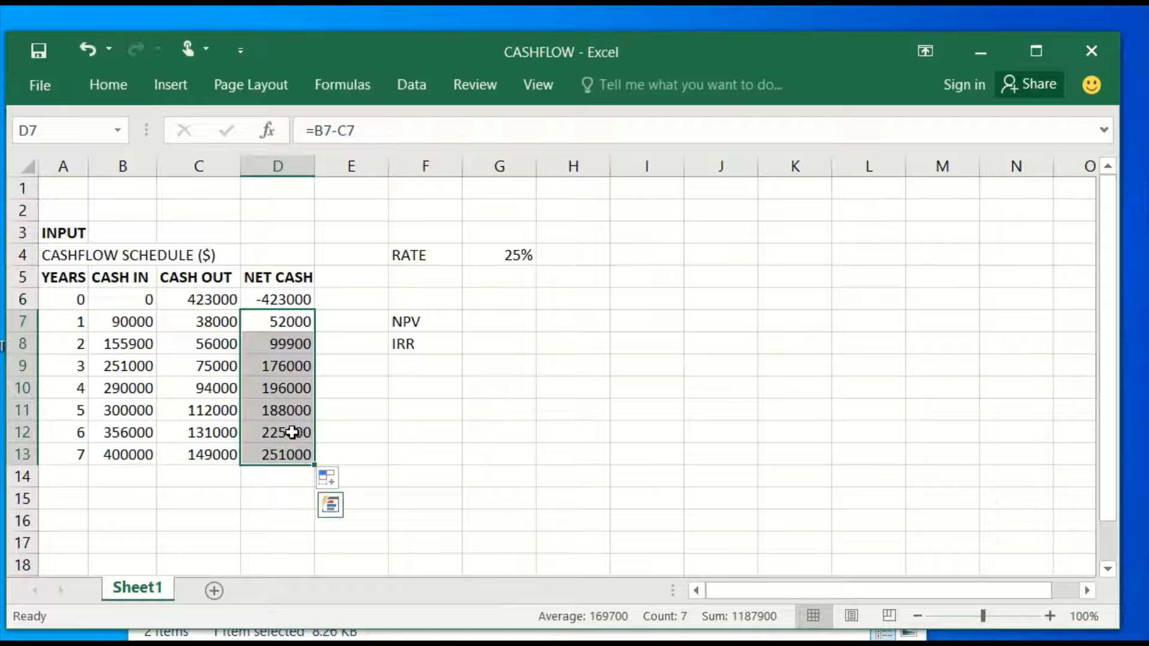
{"action": "left_click", "coordinate": [291, 302]}
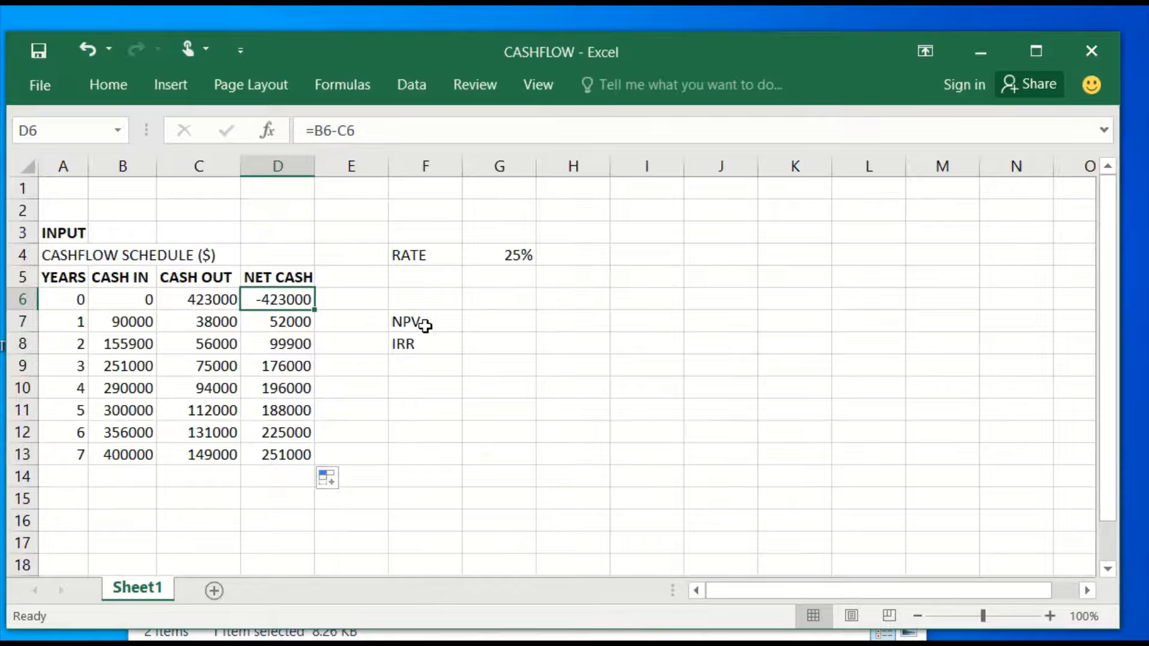
Step: Calculate the NPV in cell G7 with the formula =NPV(G4,D7:D13)+D6
{"action": "left_click", "coordinate": [491, 328]}
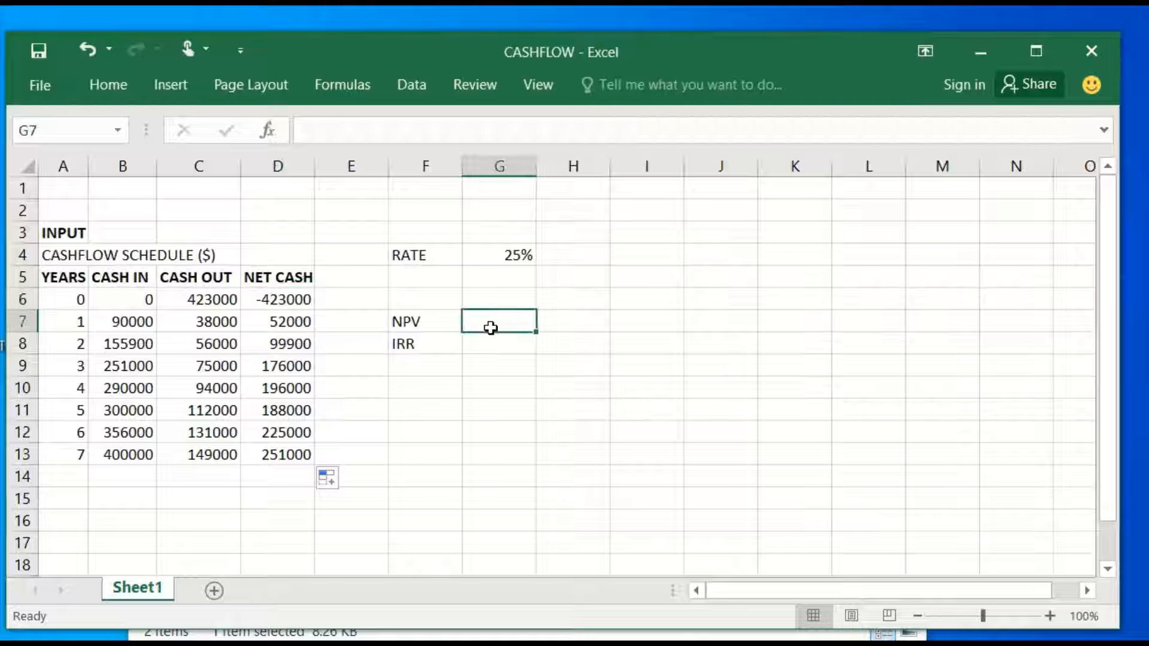
{"action": "type", "text": "="}
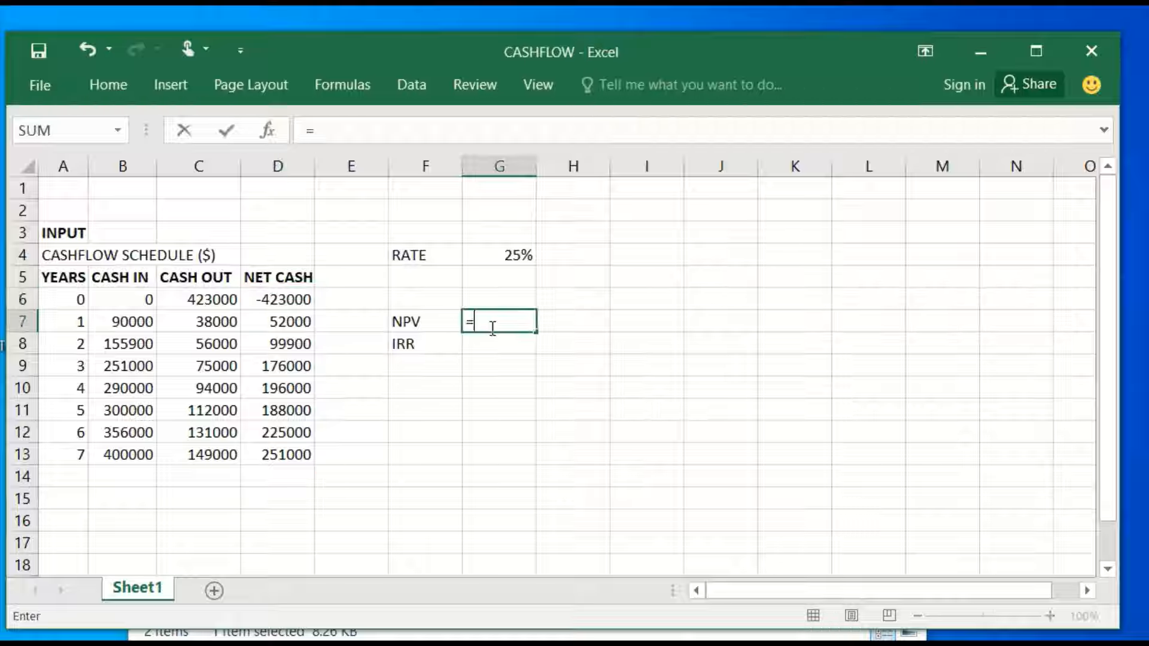
{"action": "type", "text": "NPV("}
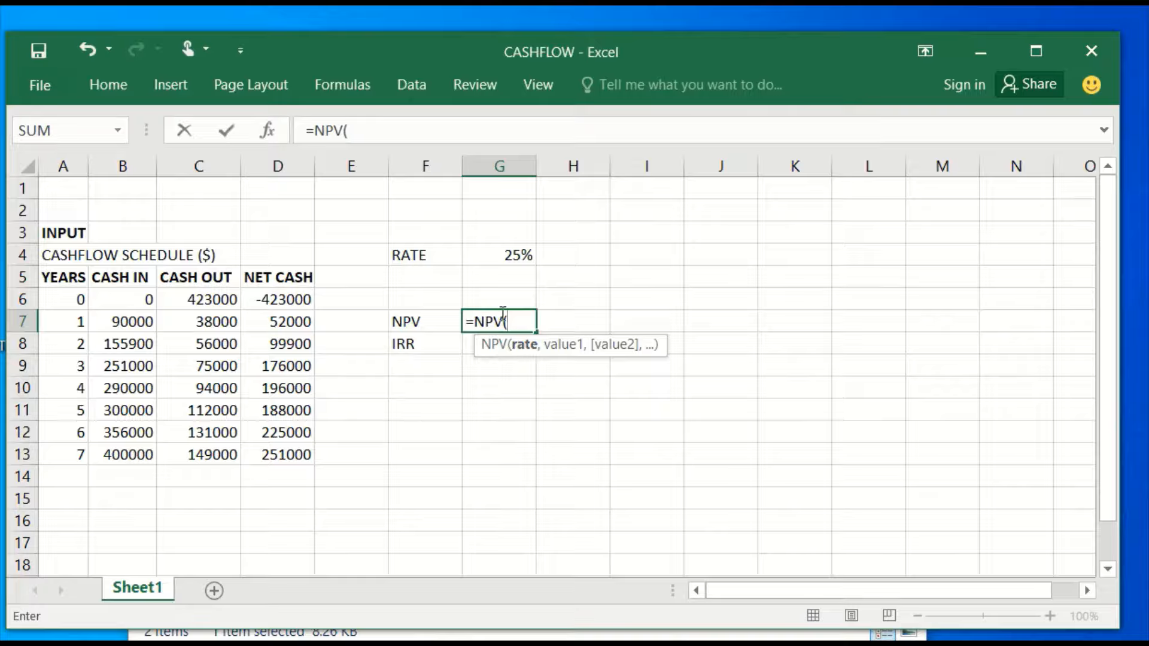
{"action": "left_click", "coordinate": [501, 259]}
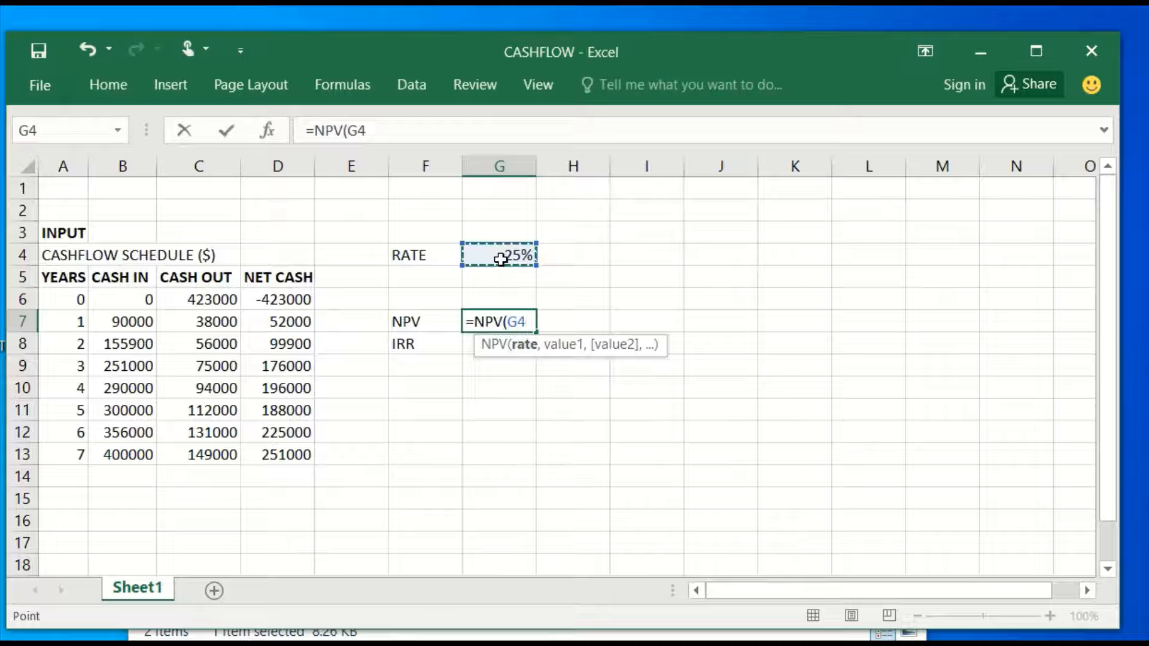
{"action": "type", "text": ","}
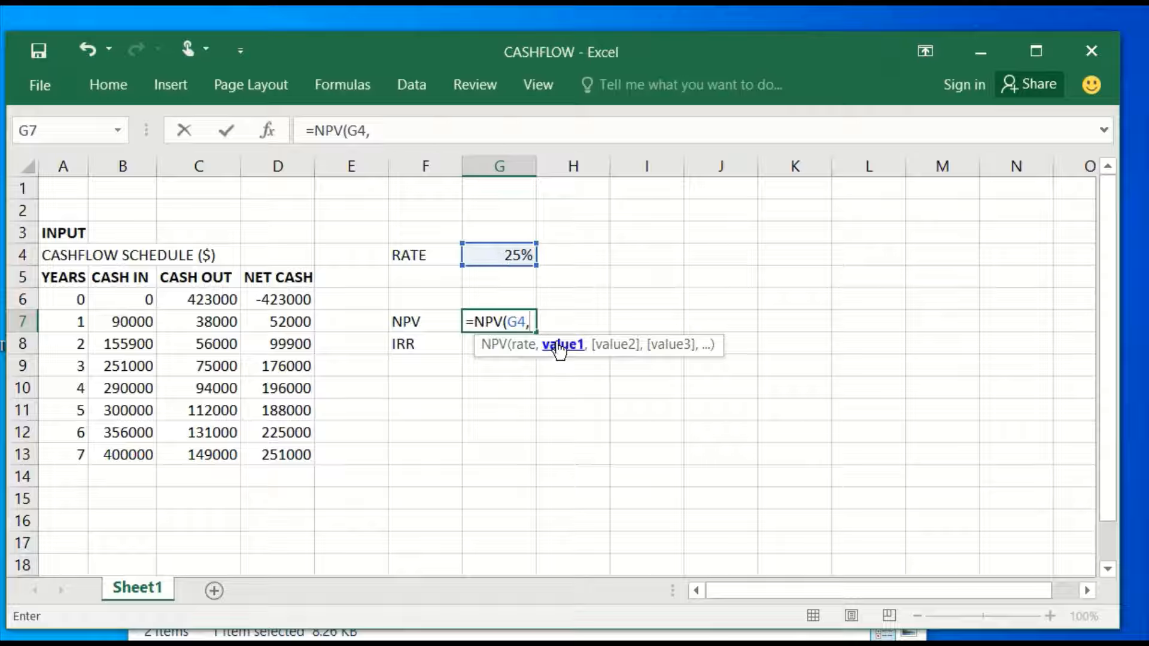
{"action": "left_click", "coordinate": [294, 318]}
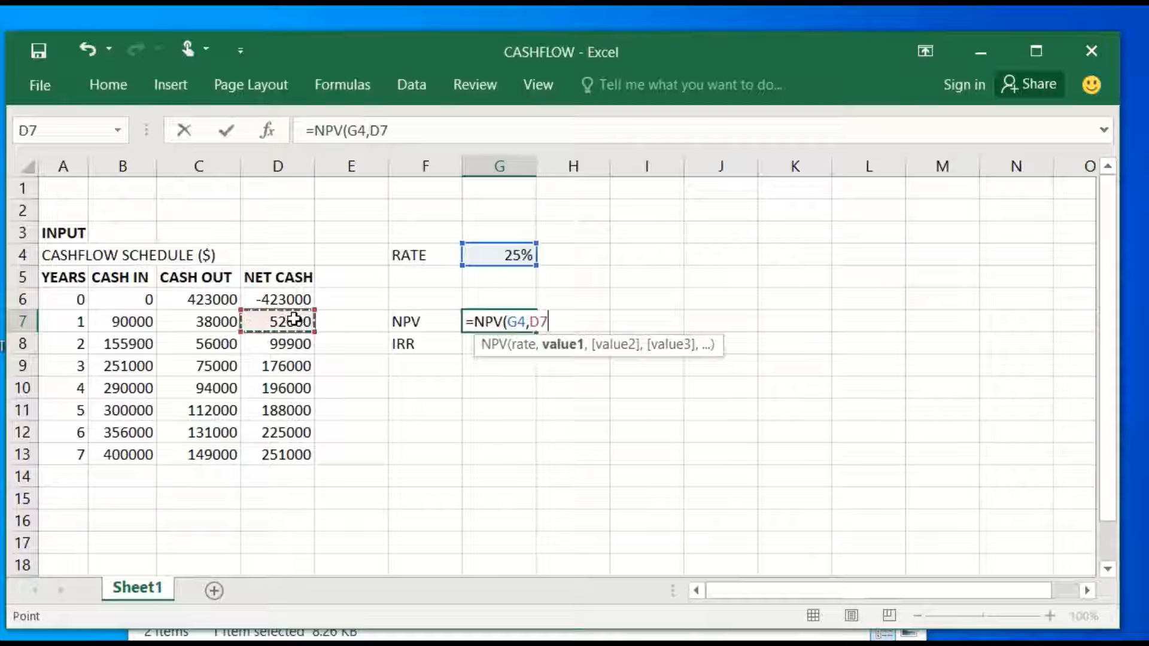
{"action": "left_click_drag", "start_coordinate": [293, 346], "coordinate": [291, 446]}
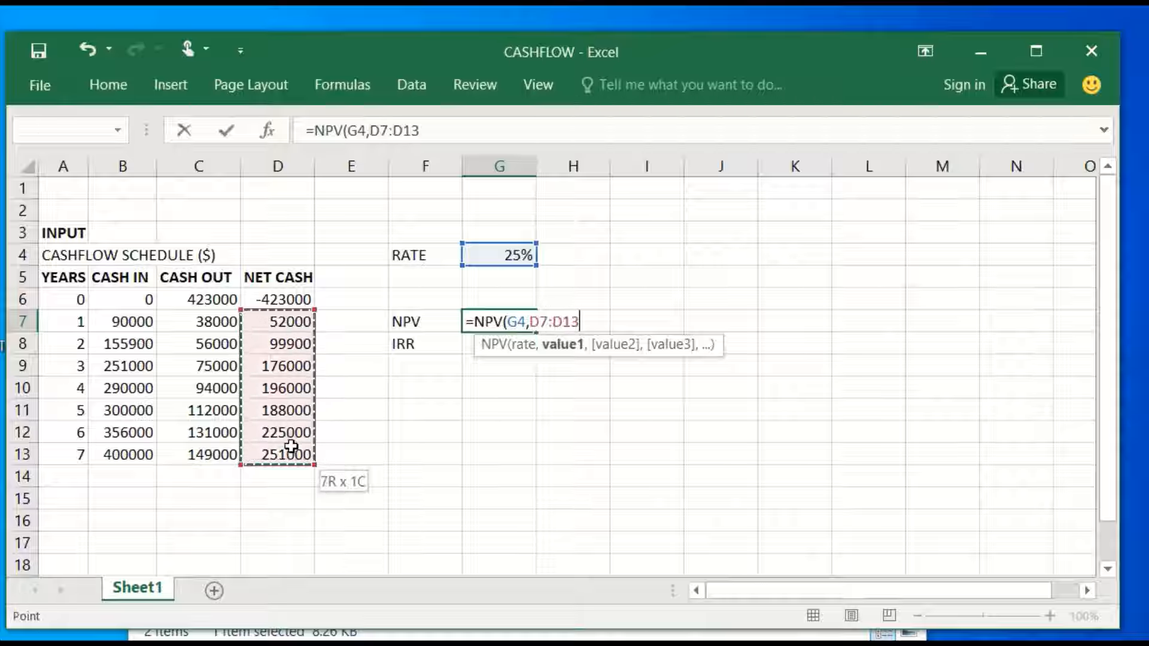
{"action": "left_click_drag", "start_coordinate": [292, 446], "coordinate": [291, 446]}
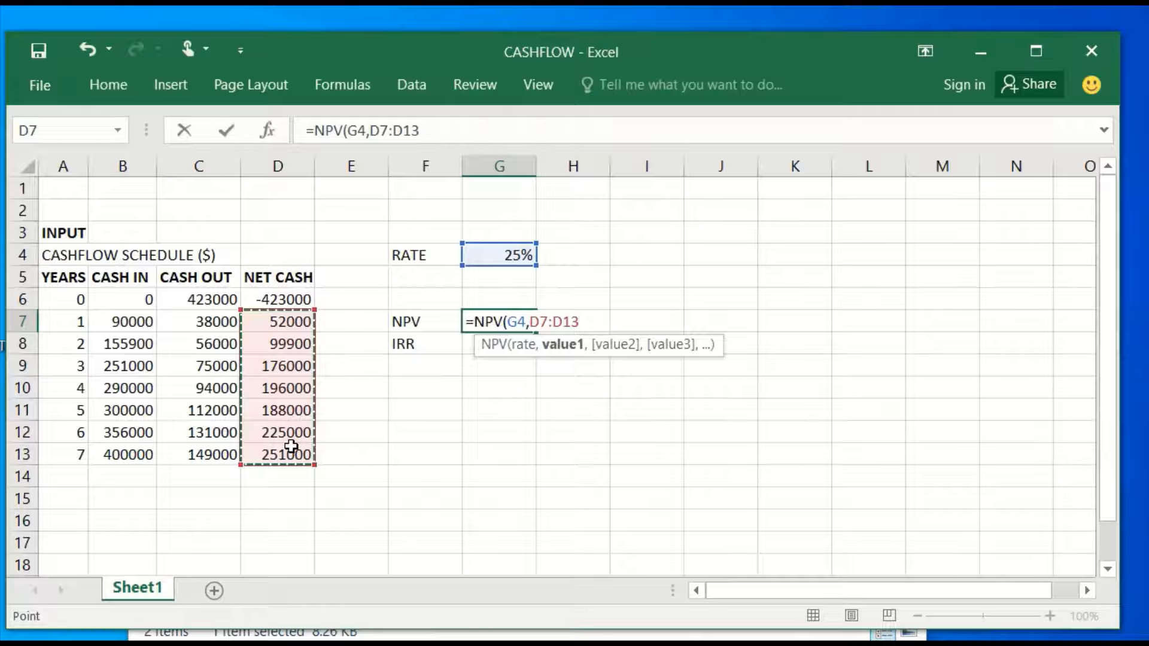
{"action": "type", "text": ")"}
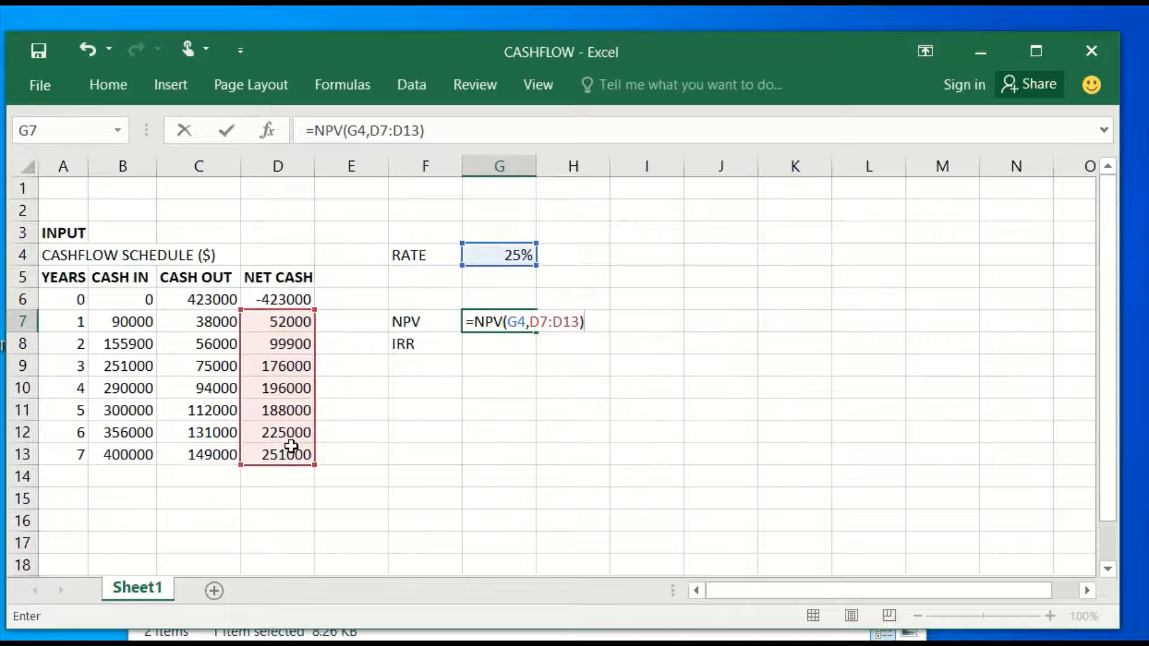
{"action": "type", "text": "+"}
{"action": "left_click", "coordinate": [297, 300]}
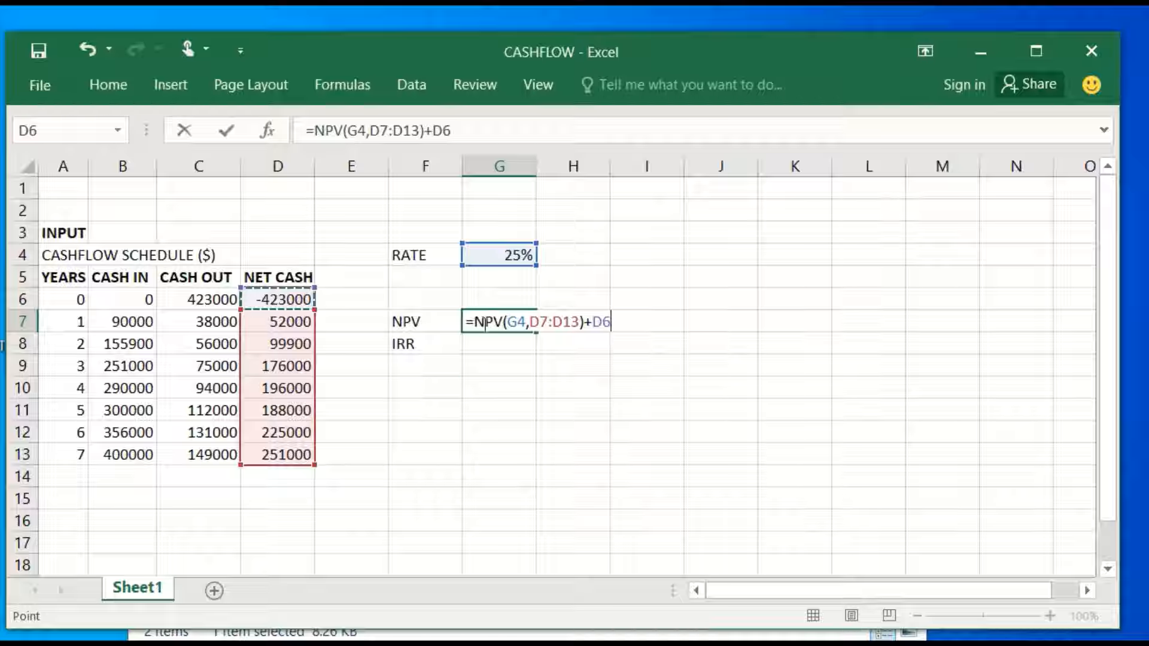
{"action": "left_click", "coordinate": [231, 133]}
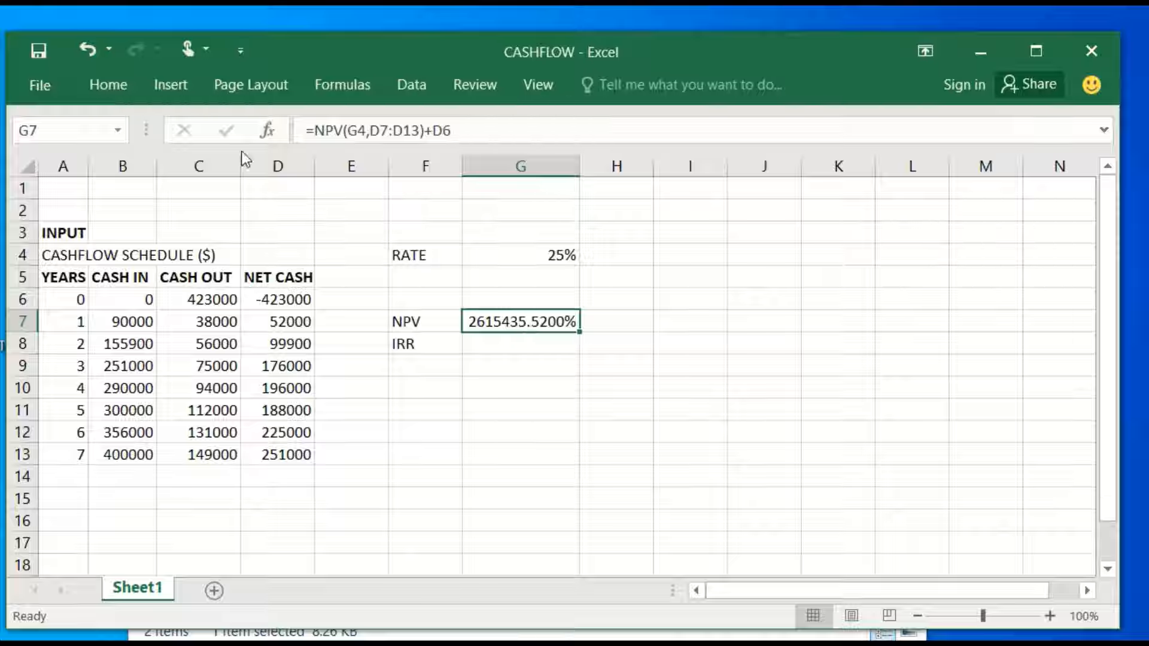
Step: Format the NPV in G7 as a number with a thousands separator and no decimals, and autofit column G's width
{"action": "left_click", "coordinate": [108, 89]}
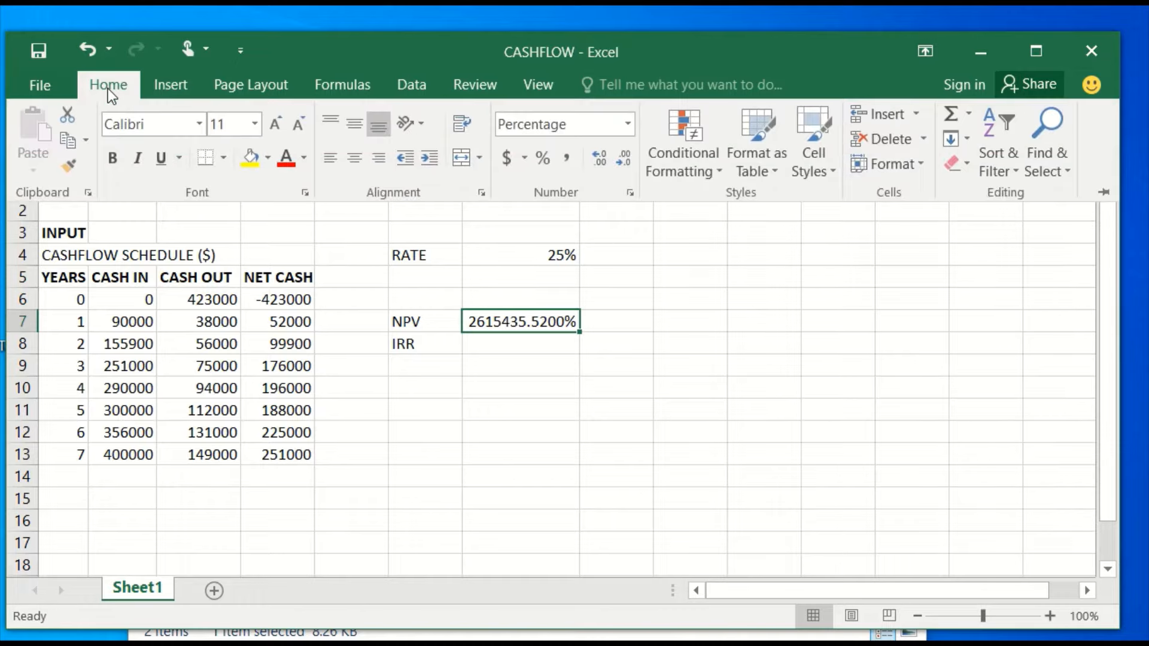
{"action": "left_click", "coordinate": [627, 130]}
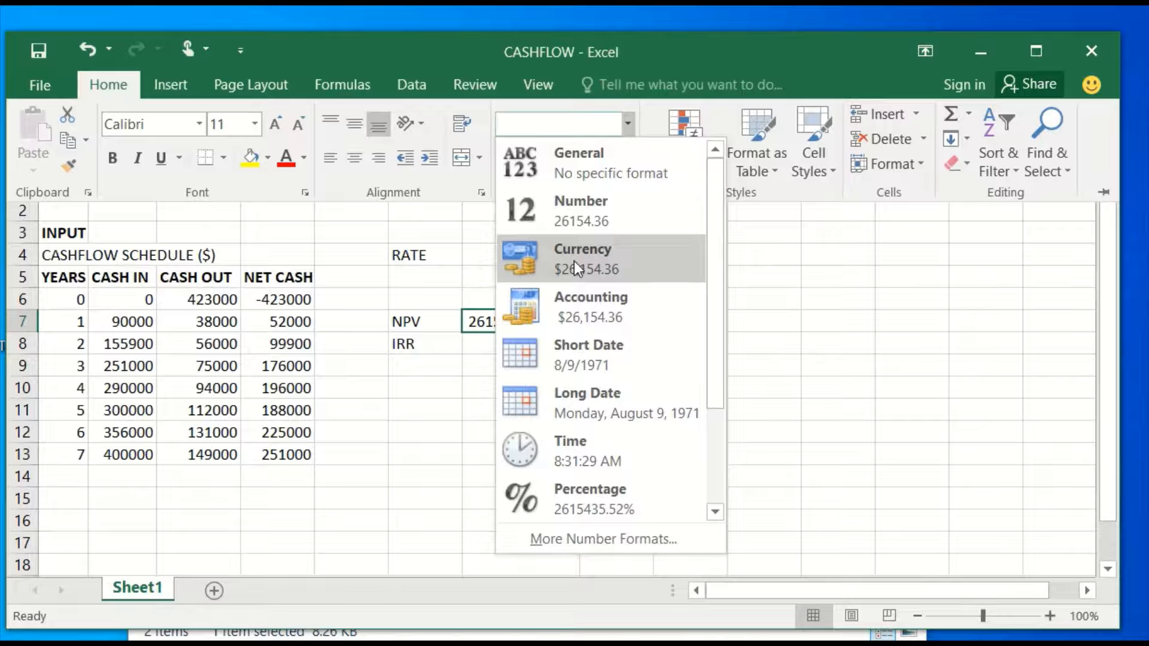
{"action": "left_click", "coordinate": [573, 222]}
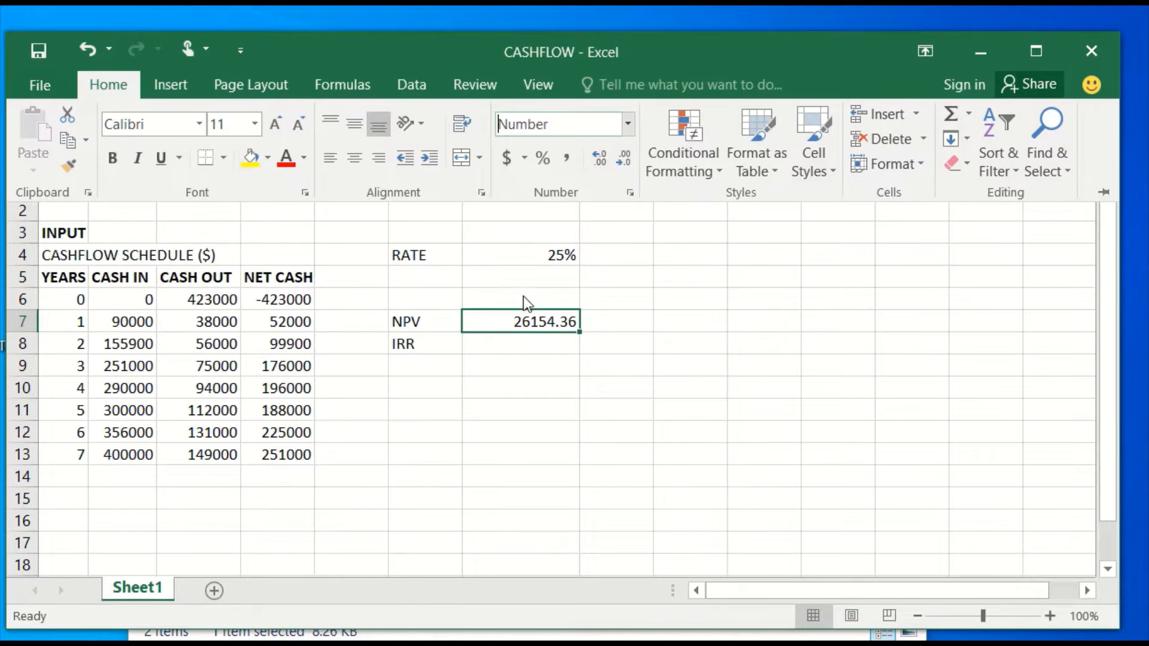
{"action": "left_click", "coordinate": [566, 160]}
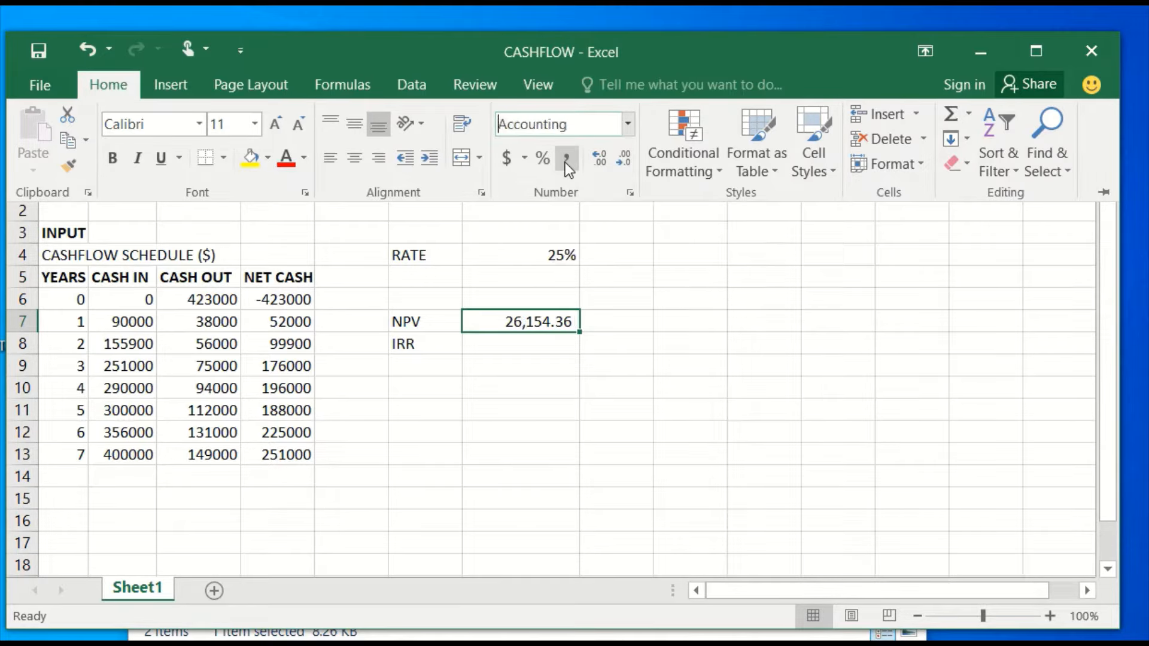
{"action": "left_click", "coordinate": [620, 169]}
{"action": "left_click", "coordinate": [620, 168]}
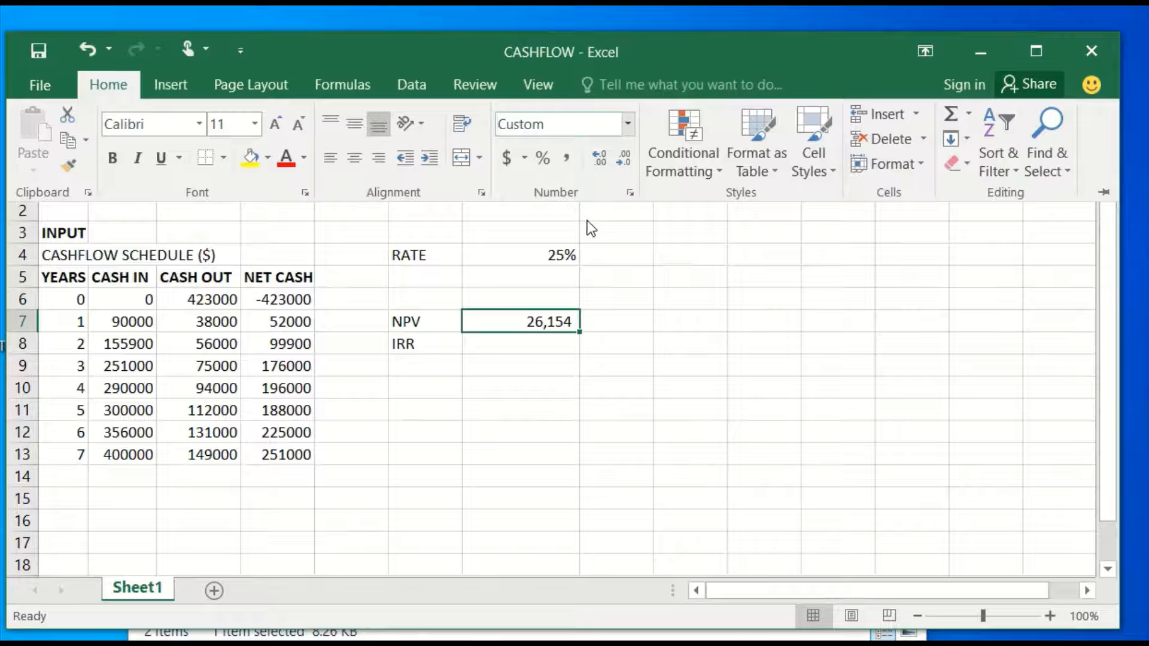
{"action": "left_click", "coordinate": [511, 261]}
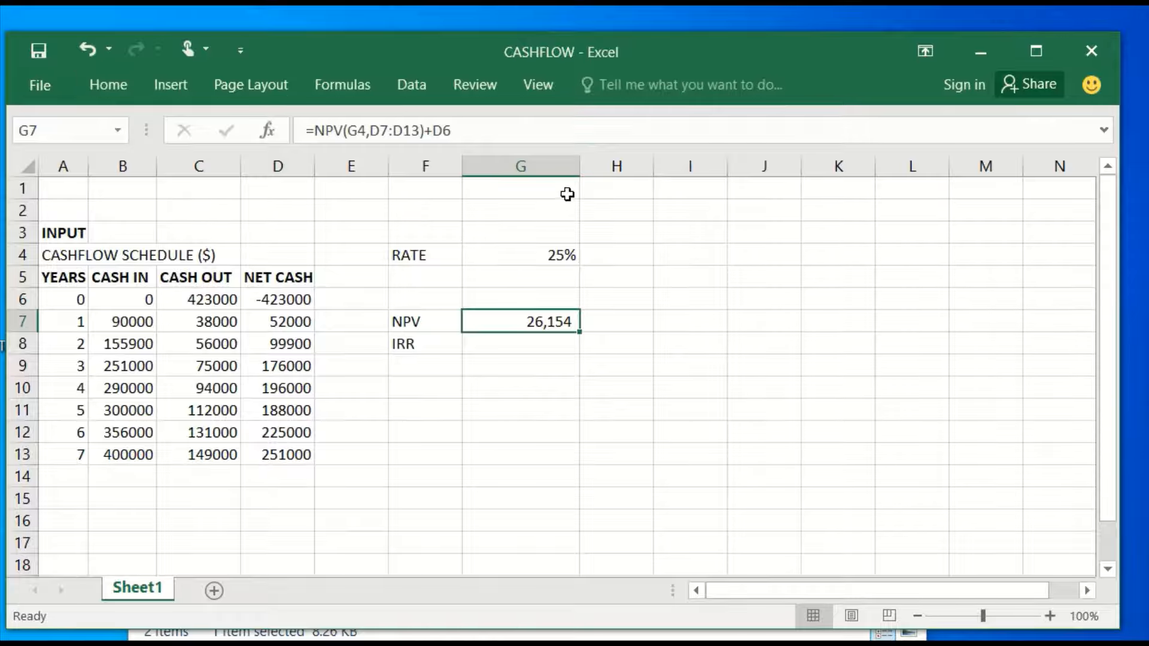
{"action": "double_click", "coordinate": [579, 170]}
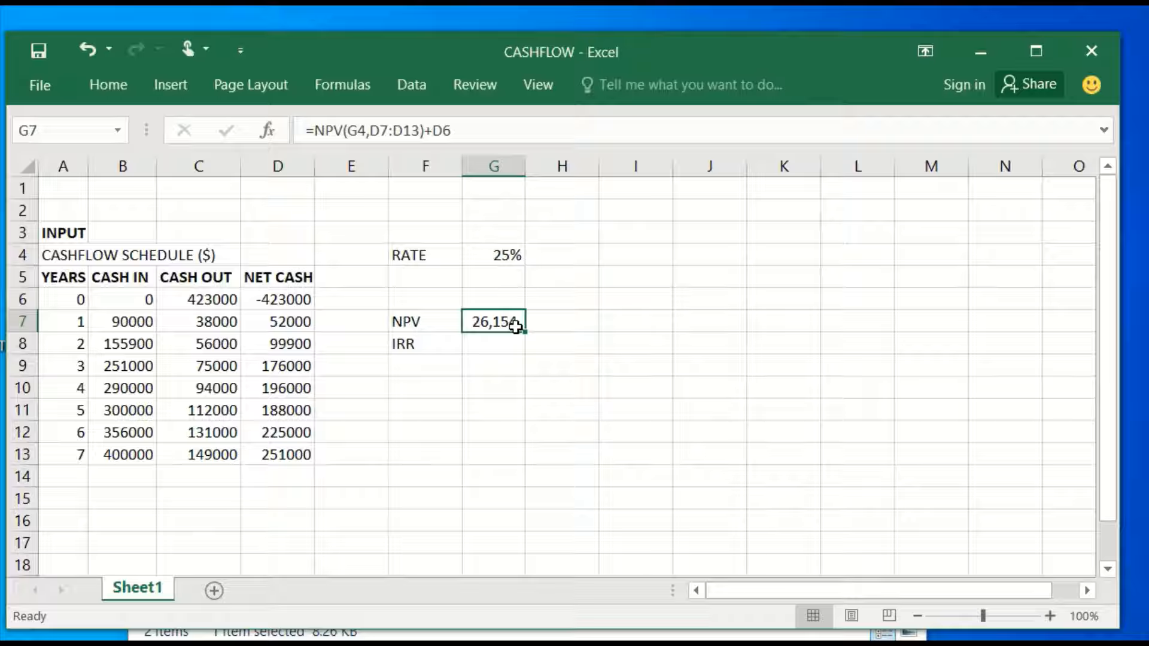
Step: Calculate the internal rate of return in cell G8 with the formula =IRR(D6:D13)
{"action": "left_click", "coordinate": [488, 349]}
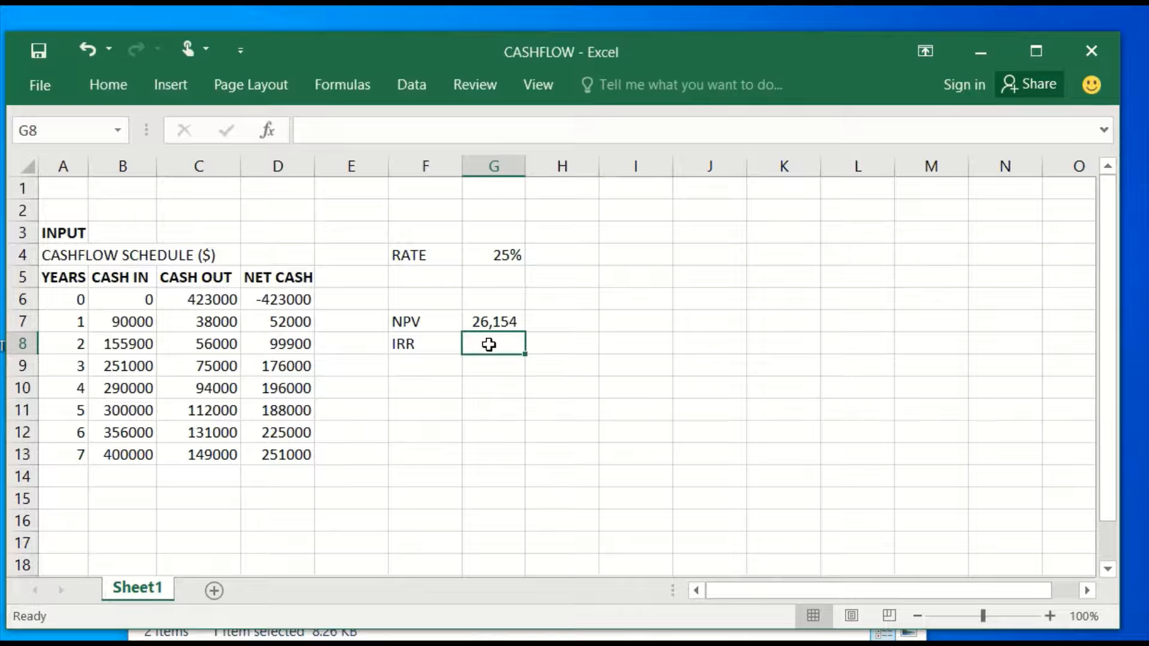
{"action": "type", "text": "="}
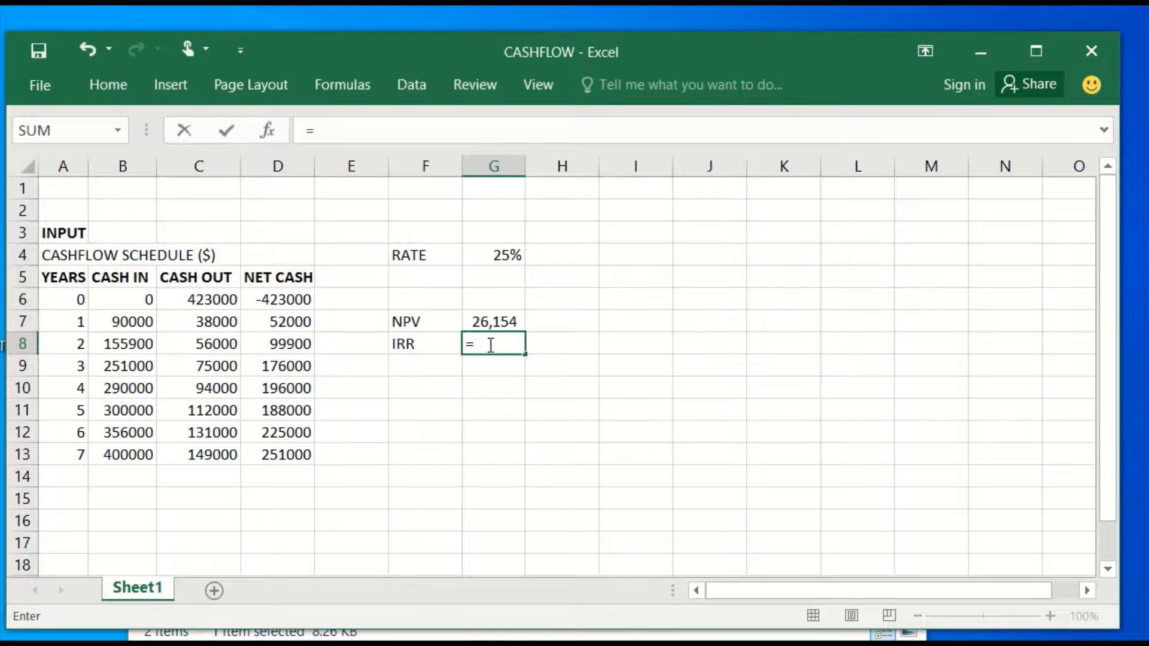
{"action": "type", "text": "IRR"}
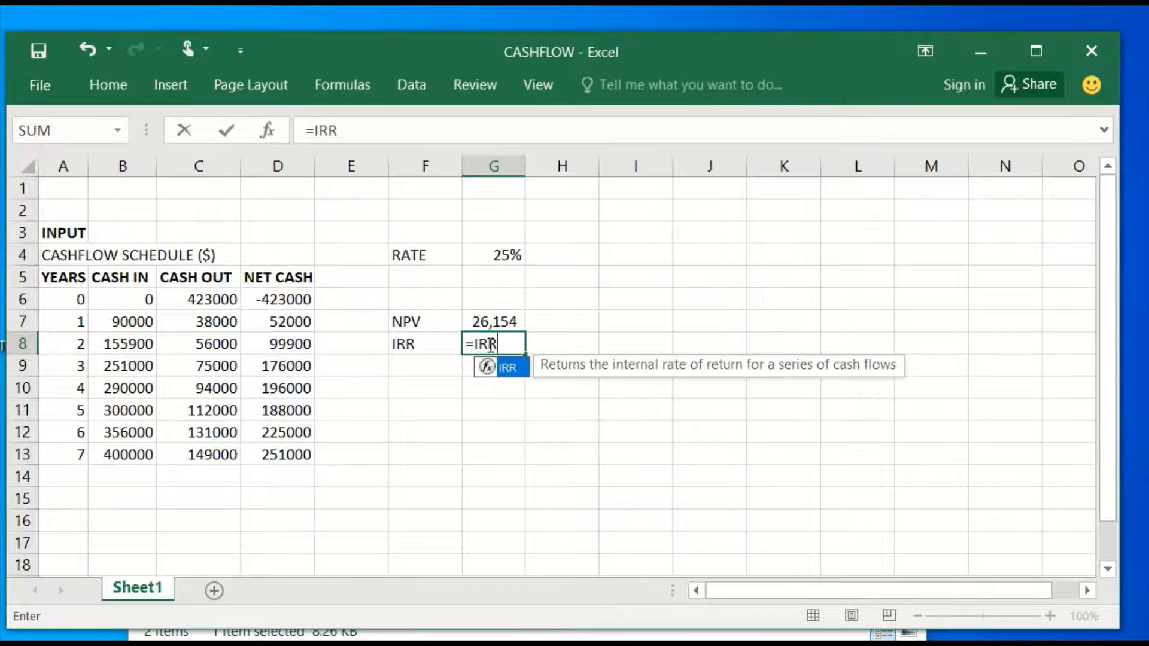
{"action": "type", "text": "("}
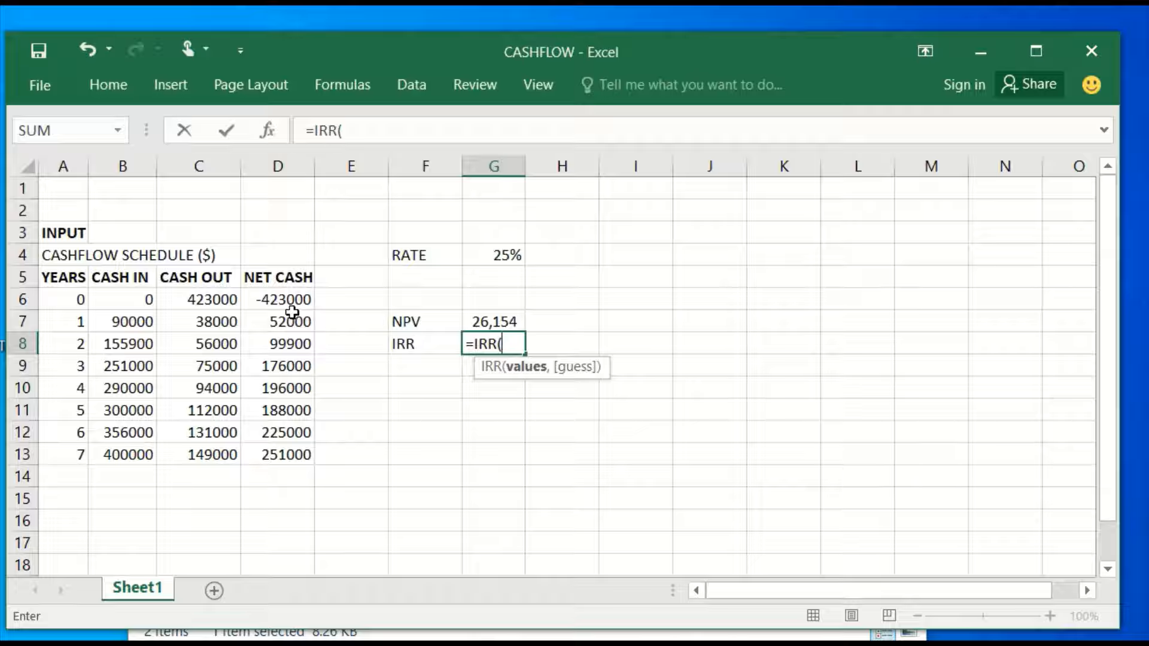
{"action": "left_click_drag", "start_coordinate": [290, 299], "coordinate": [290, 447]}
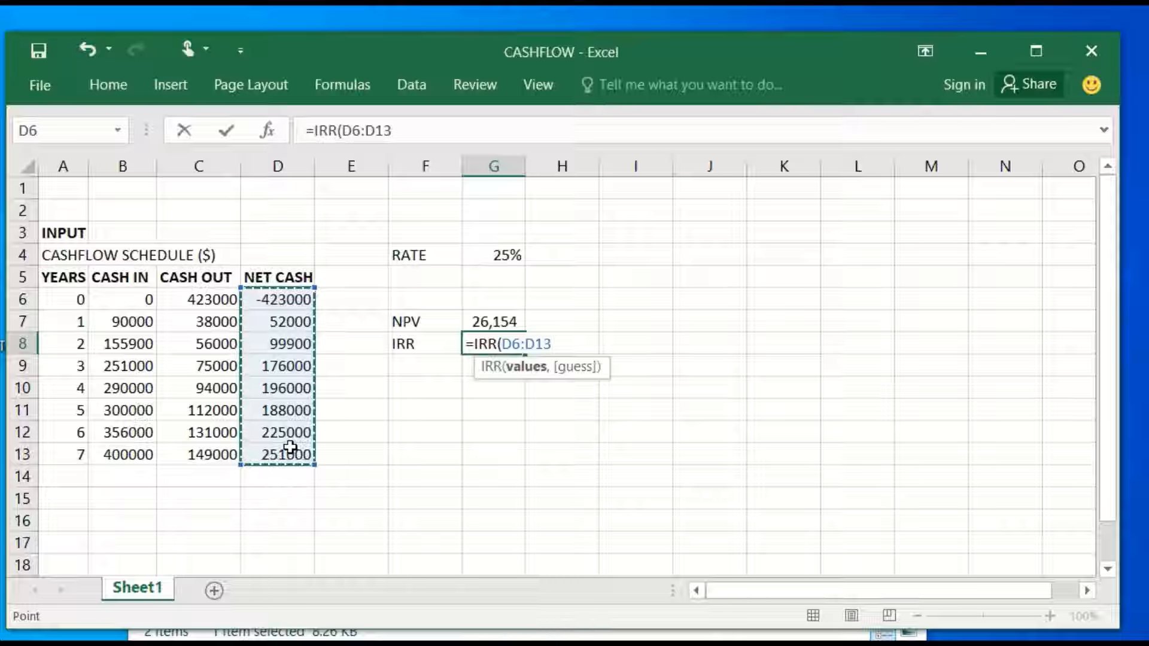
{"action": "type", "text": ")"}
{"action": "left_click", "coordinate": [221, 130]}
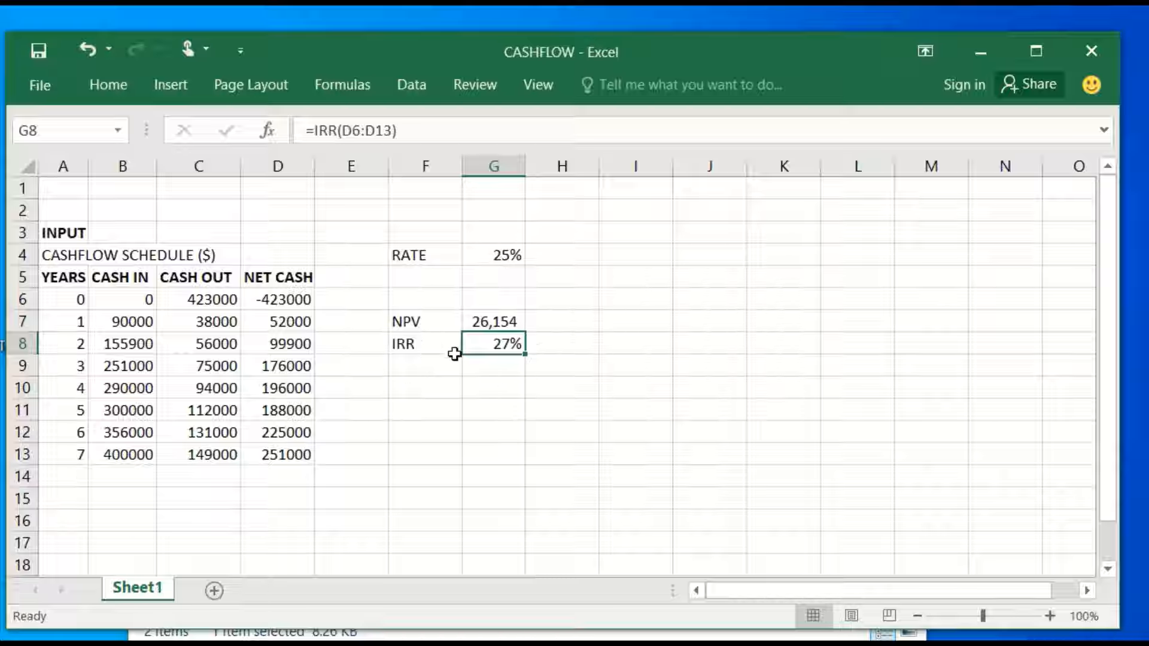
Step: Add the label DECISION in cell F10 below the NPV and IRR results
{"action": "left_click", "coordinate": [420, 393]}
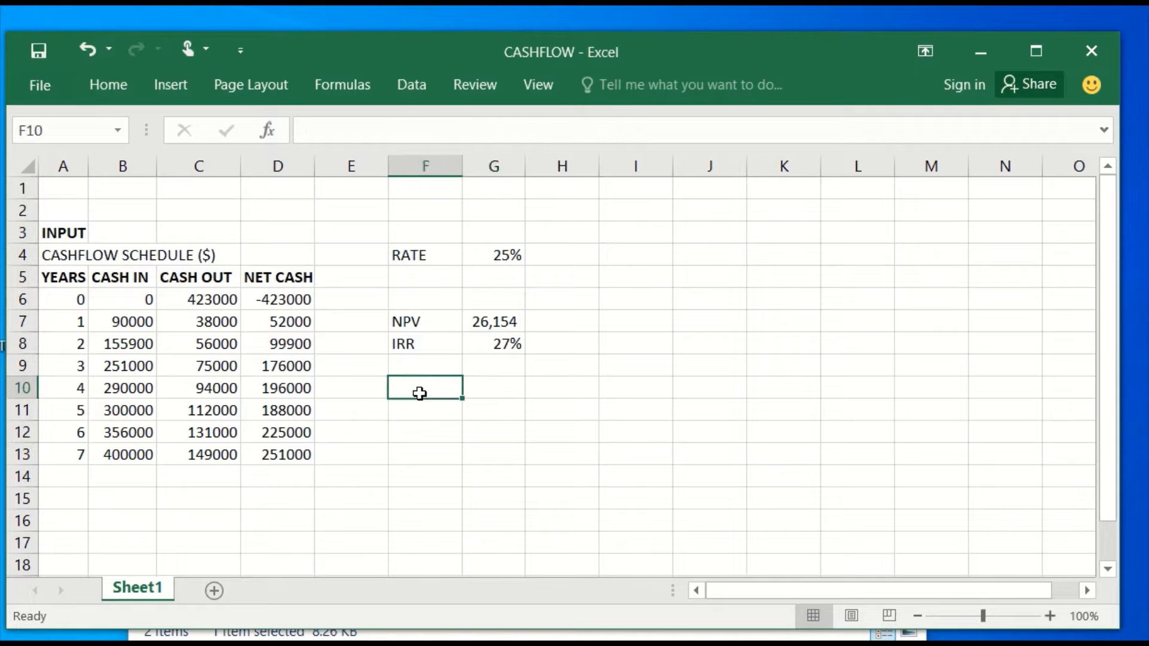
{"action": "type", "text": "DECIO"}
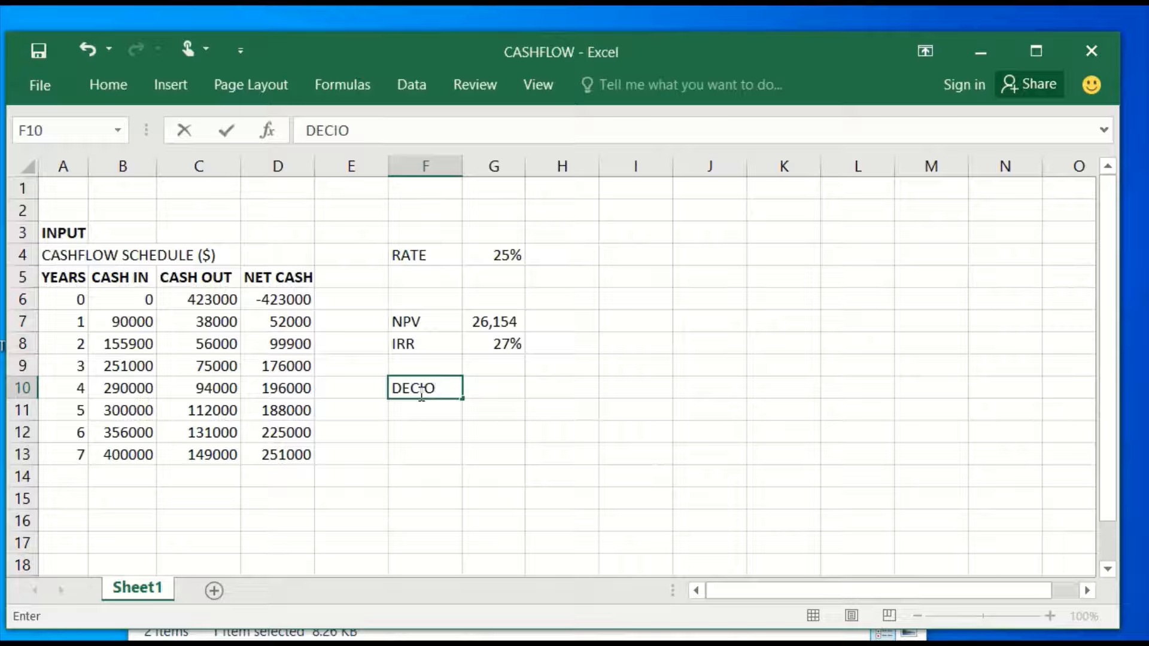
{"action": "key", "text": "BackSpace"}
{"action": "type", "text": "SION"}
Step: Enter the formula =IF(G7>=0,"ACCEPT","REJECT") in cell G10 to derive the decision from the NPV
{"action": "left_click", "coordinate": [499, 387]}
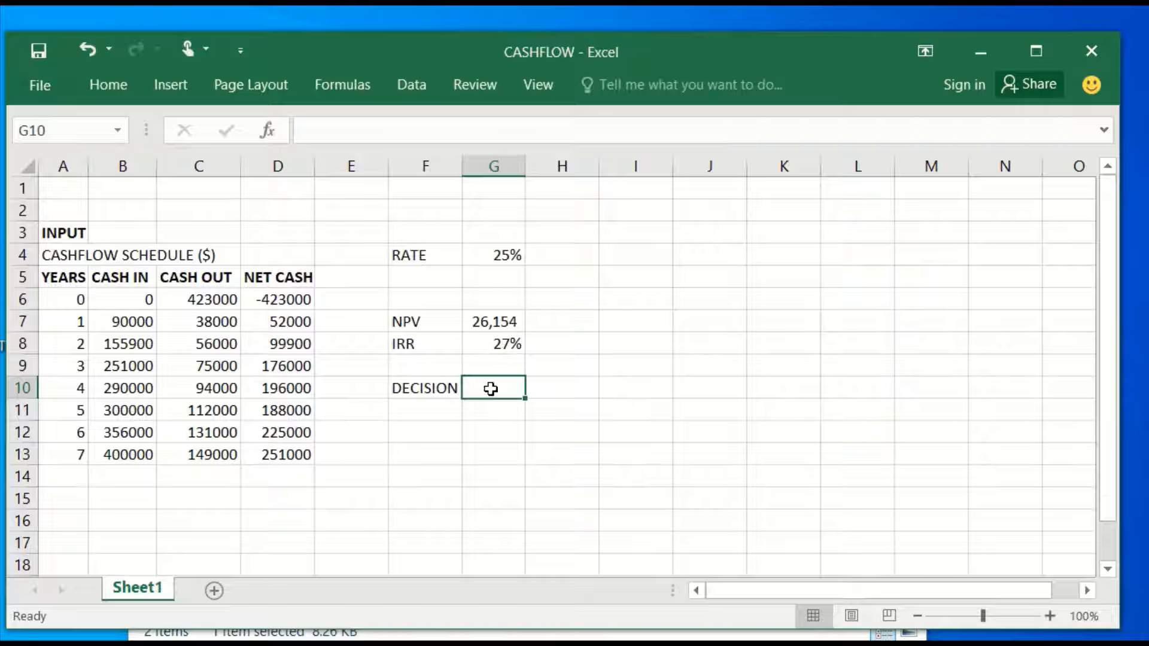
{"action": "type", "text": "=IF"}
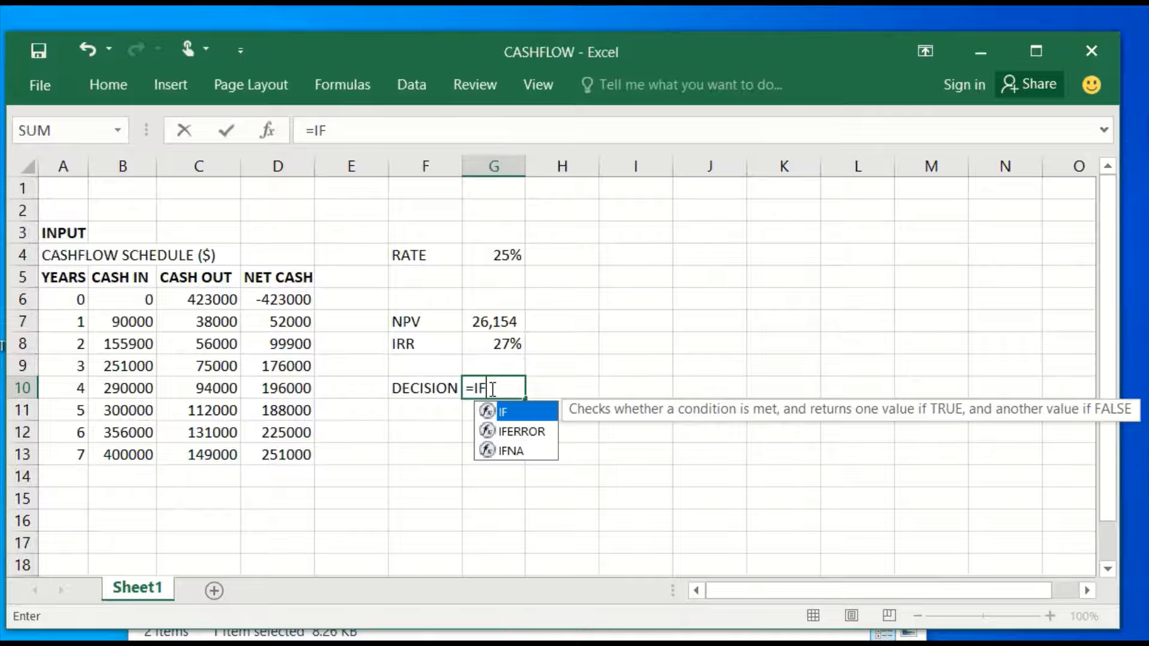
{"action": "type", "text": "("}
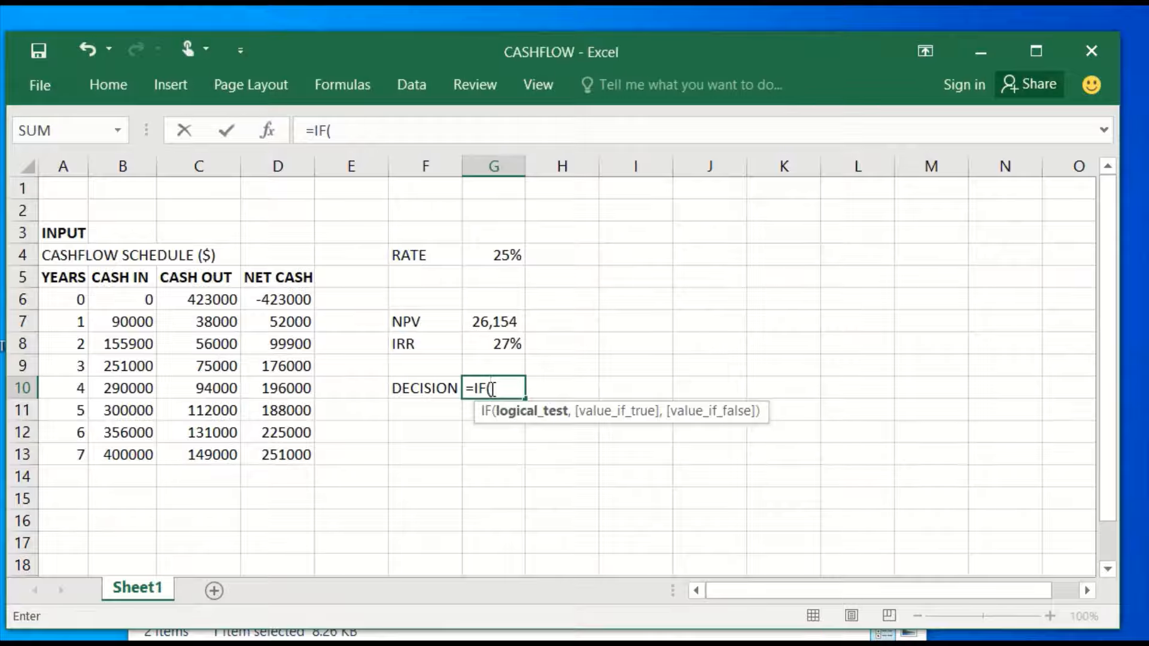
{"action": "left_click", "coordinate": [489, 323]}
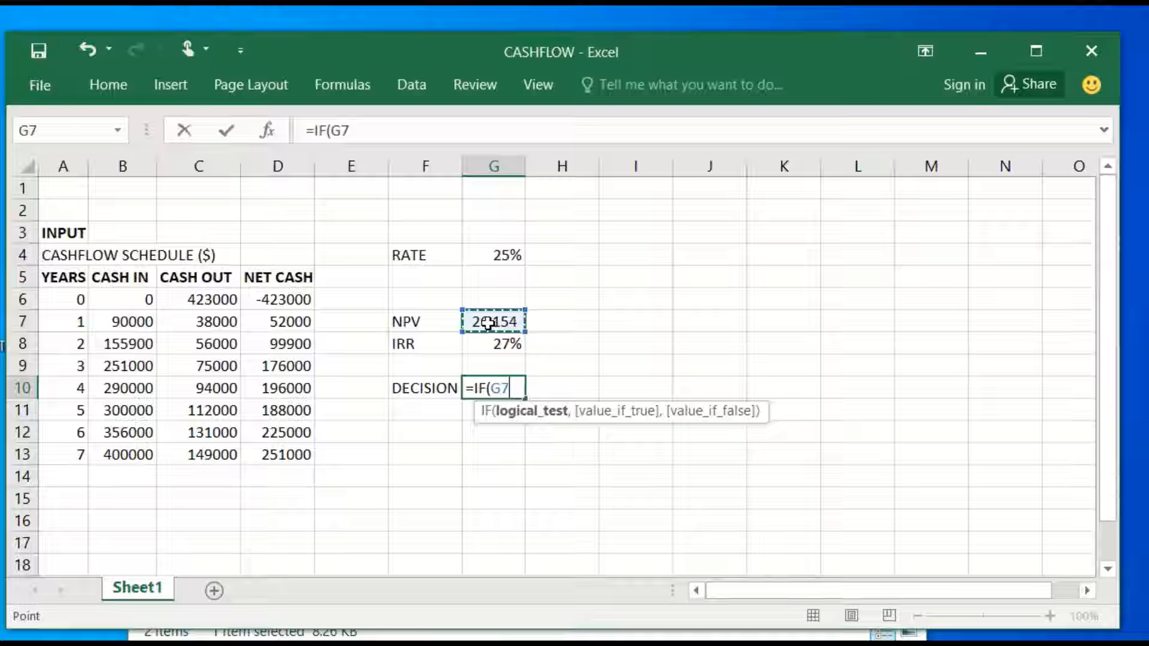
{"action": "type", "text": ">="}
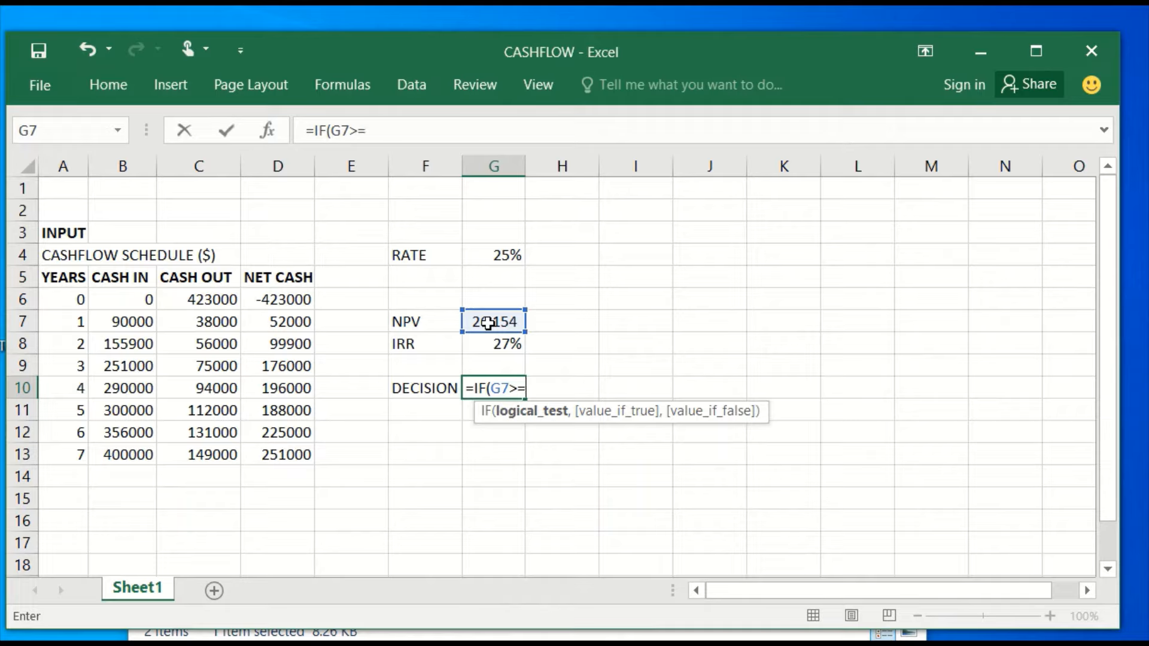
{"action": "type", "text": "0,"}
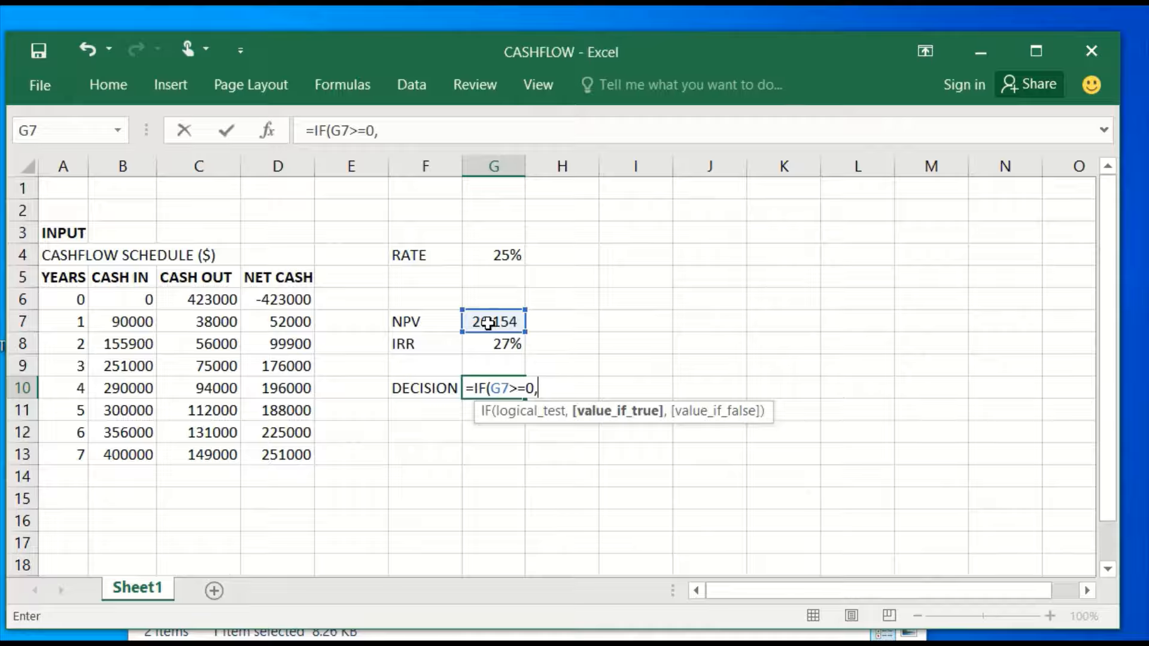
{"action": "type", "text": "@"}
{"action": "key", "text": "BackSpace"}
{"action": "type", "text": "\""}
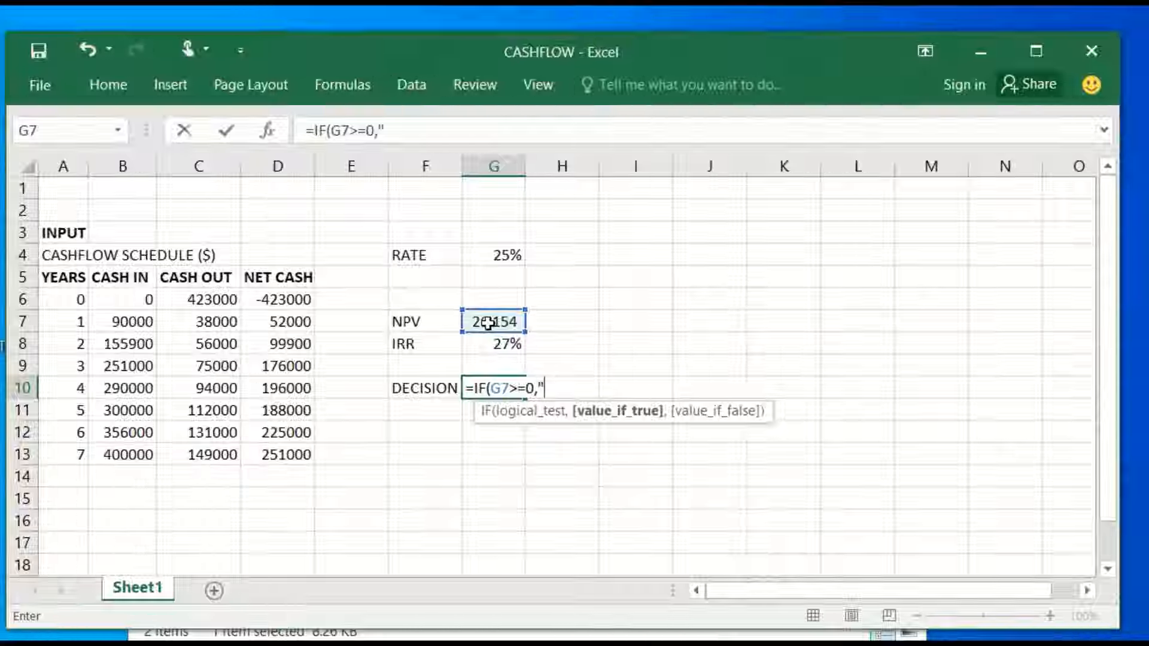
{"action": "type", "text": "ACCEPT"}
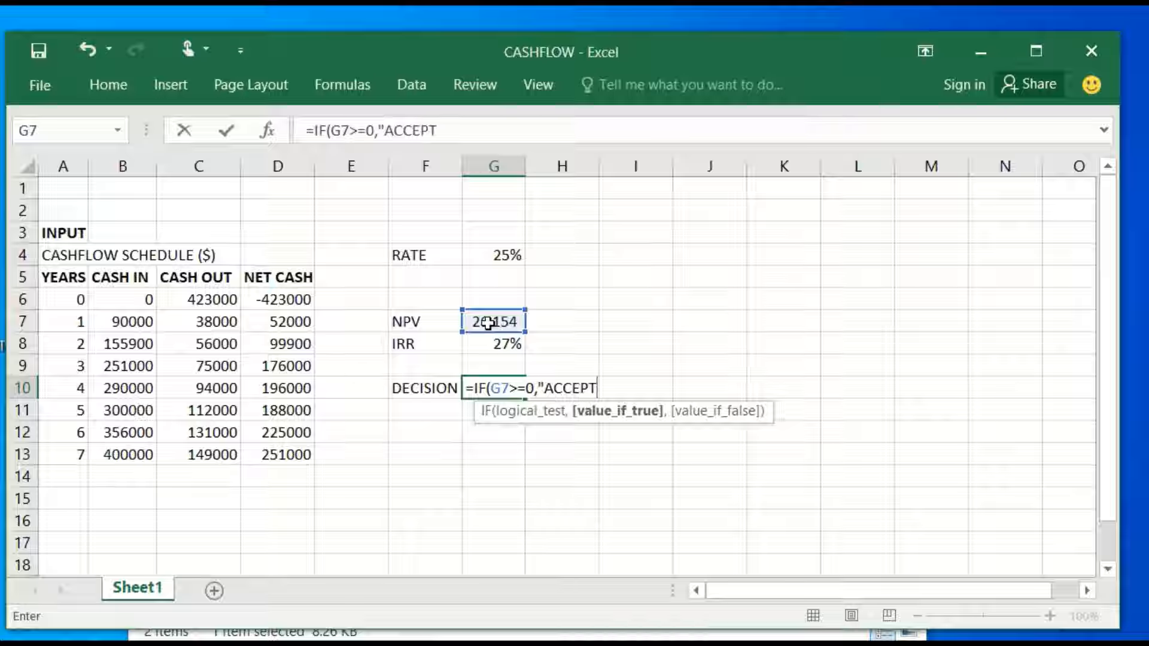
{"action": "type", "text": "\""}
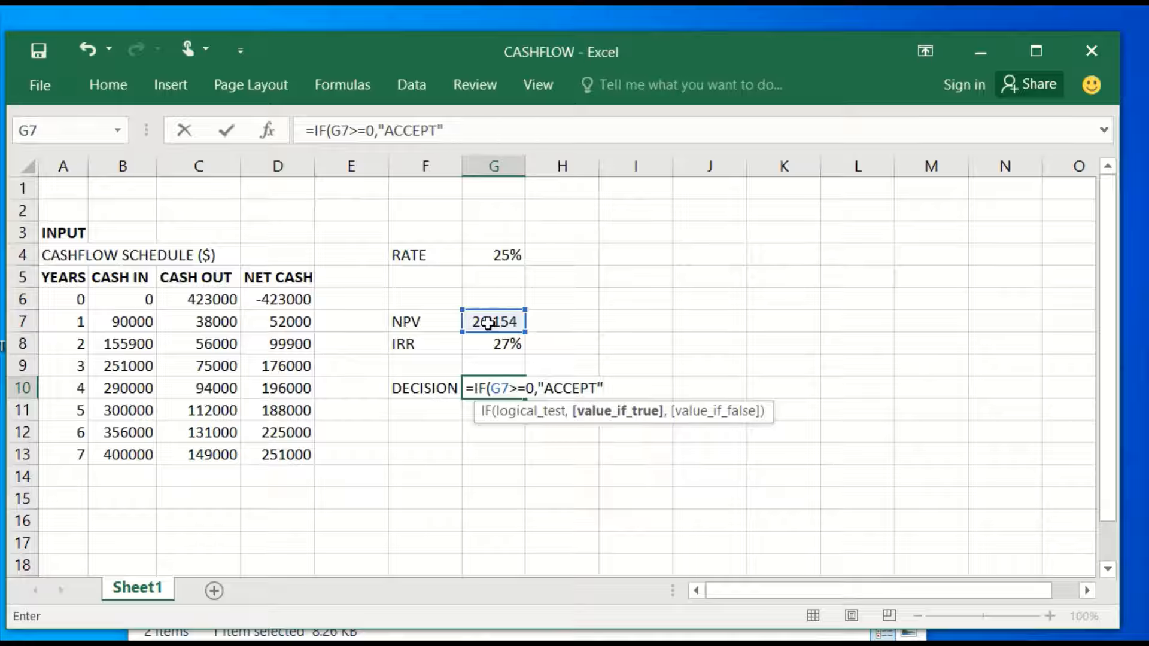
{"action": "type", "text": ","}
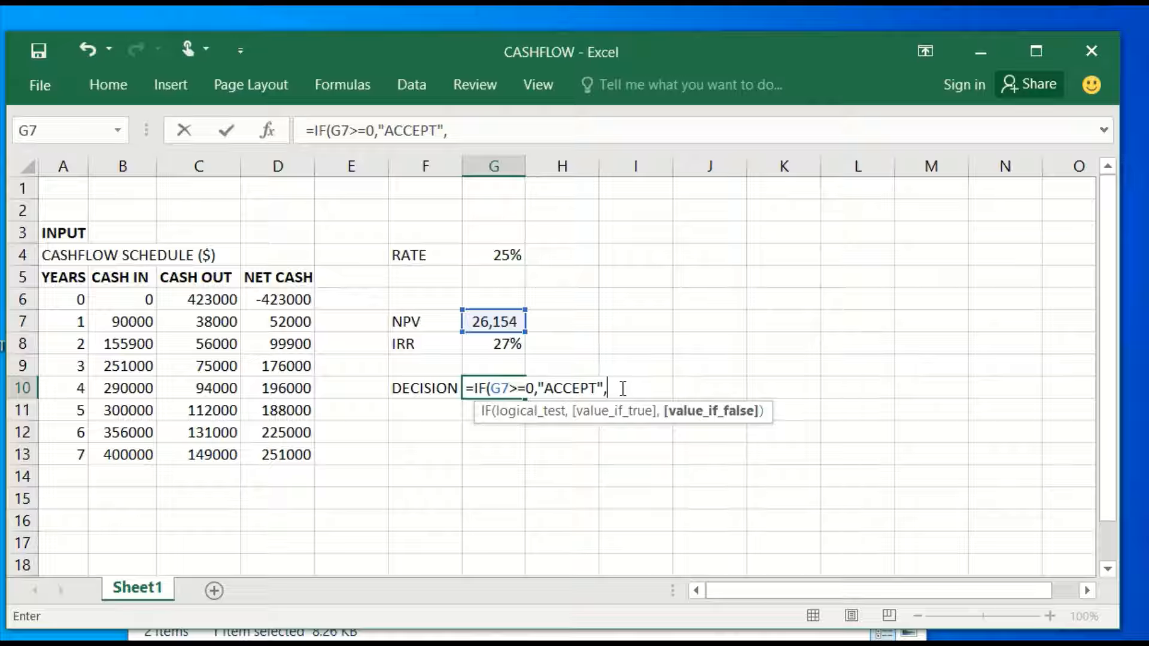
{"action": "type", "text": "\"REJECT"}
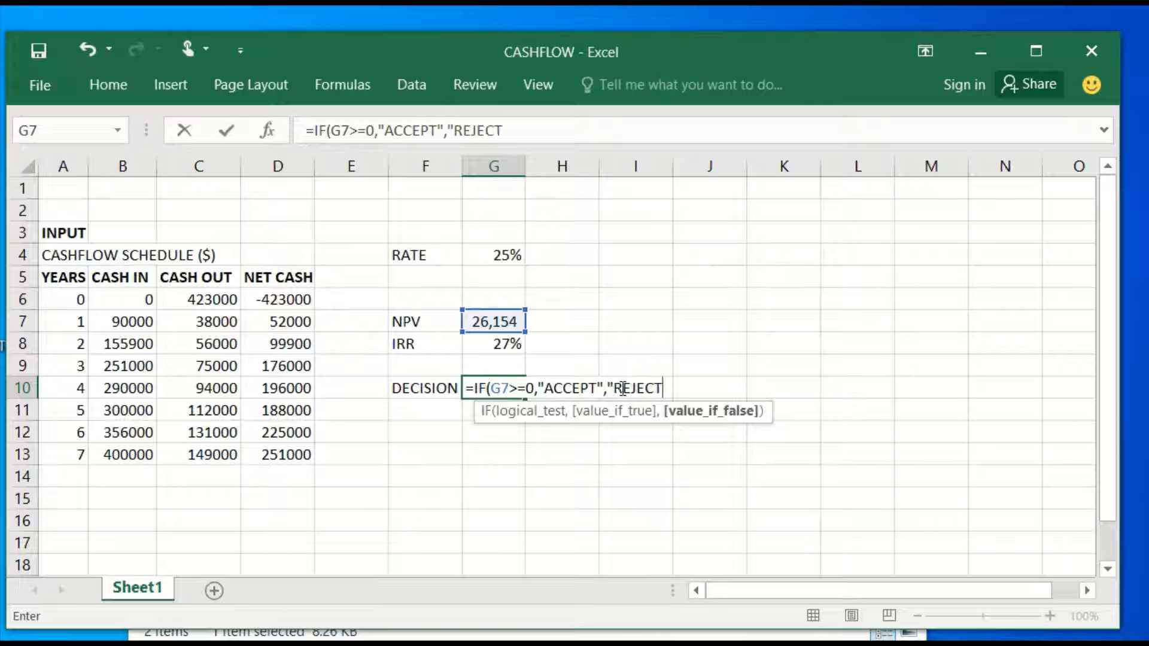
{"action": "type", "text": "\")"}
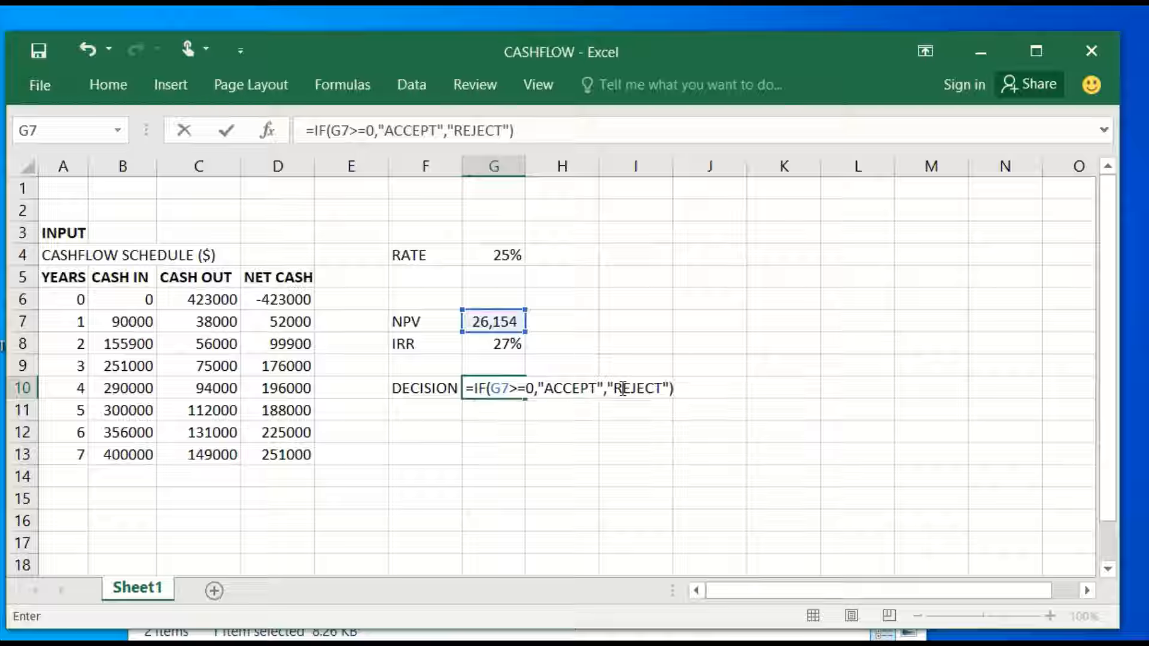
{"action": "left_click", "coordinate": [226, 131]}
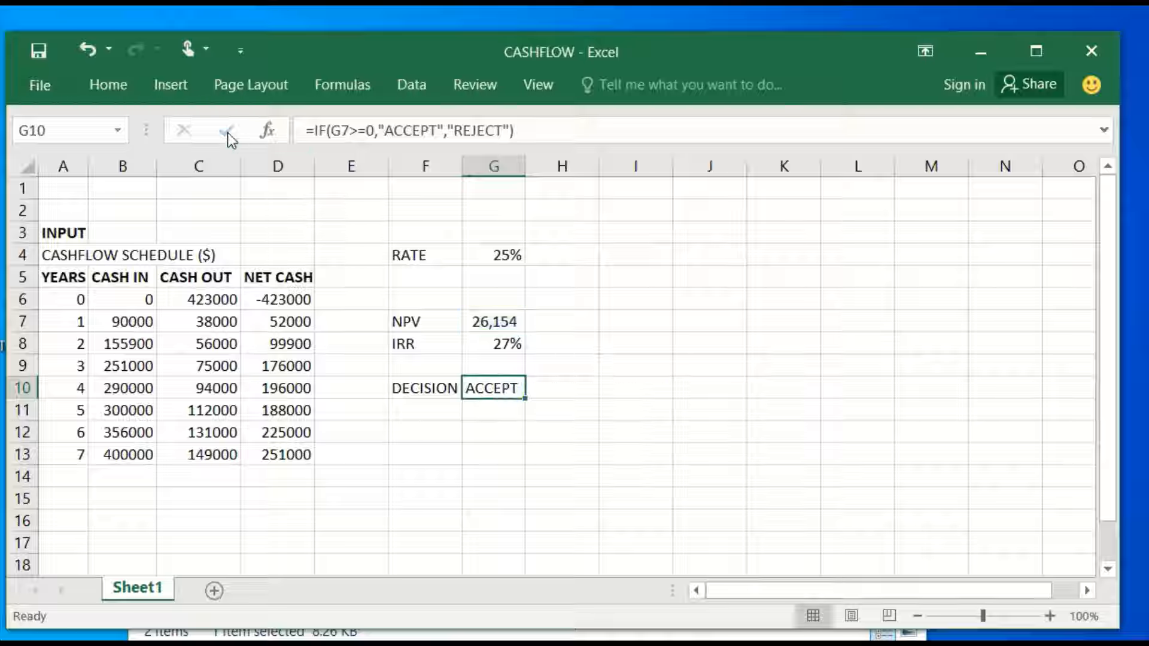
Step: Make the decision result in cell G10 bold
{"action": "left_click", "coordinate": [412, 387]}
{"action": "left_click", "coordinate": [487, 387]}
{"action": "key", "text": "ctrl+b"}
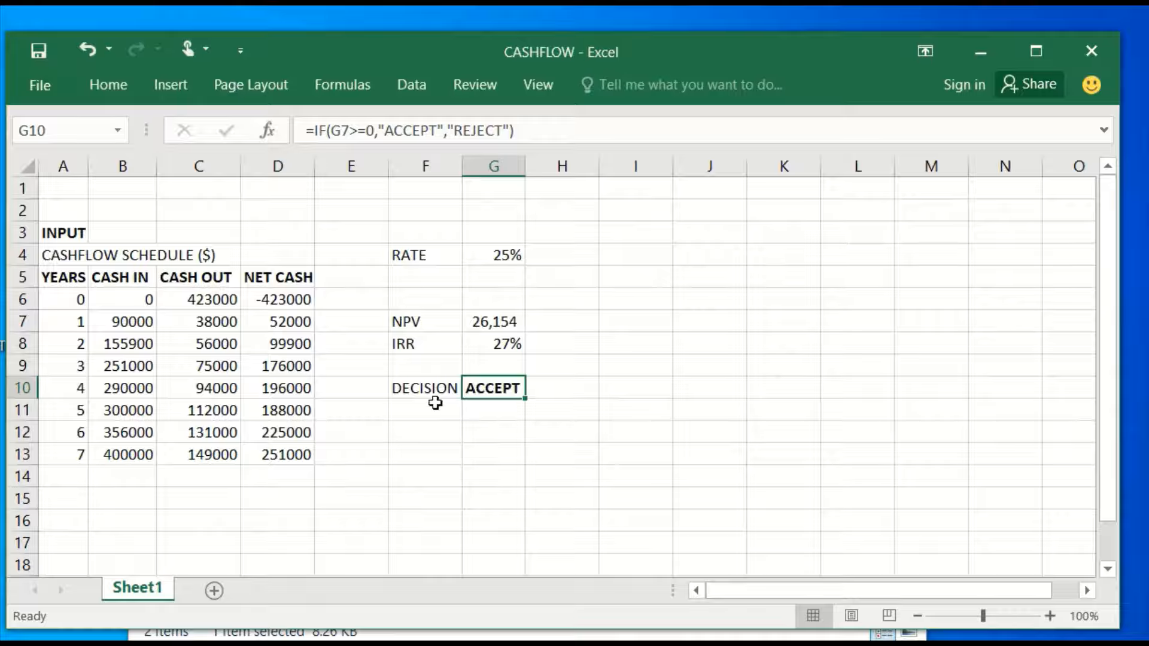
{"action": "left_click", "coordinate": [460, 431]}
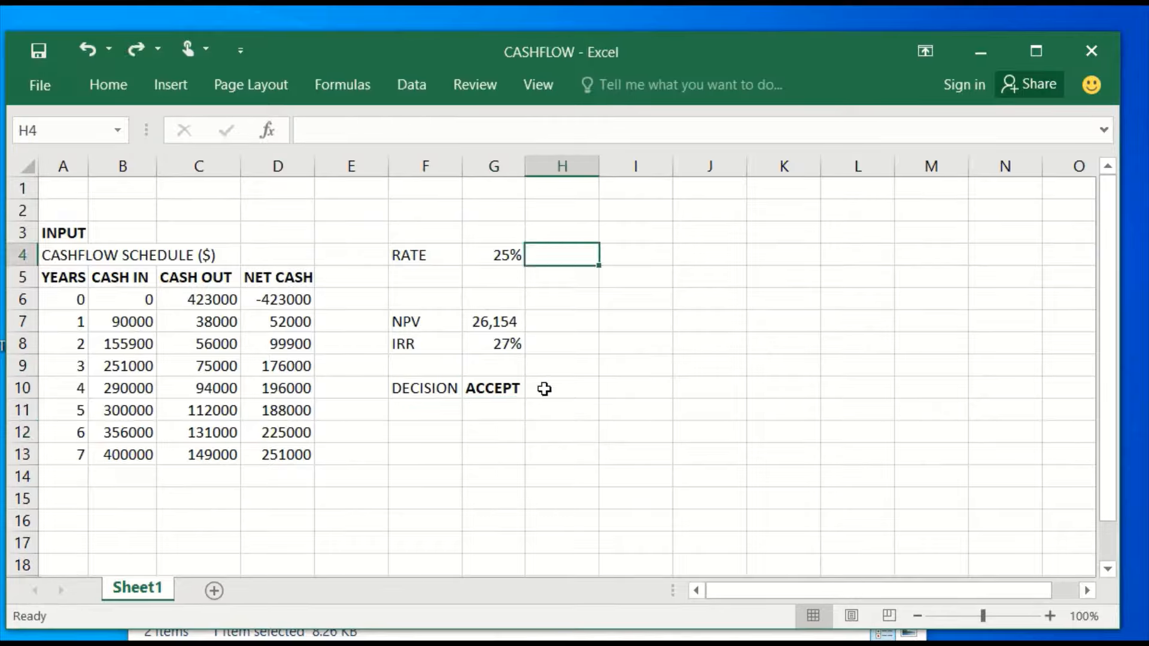
{"action": "left_click", "coordinate": [546, 388]}
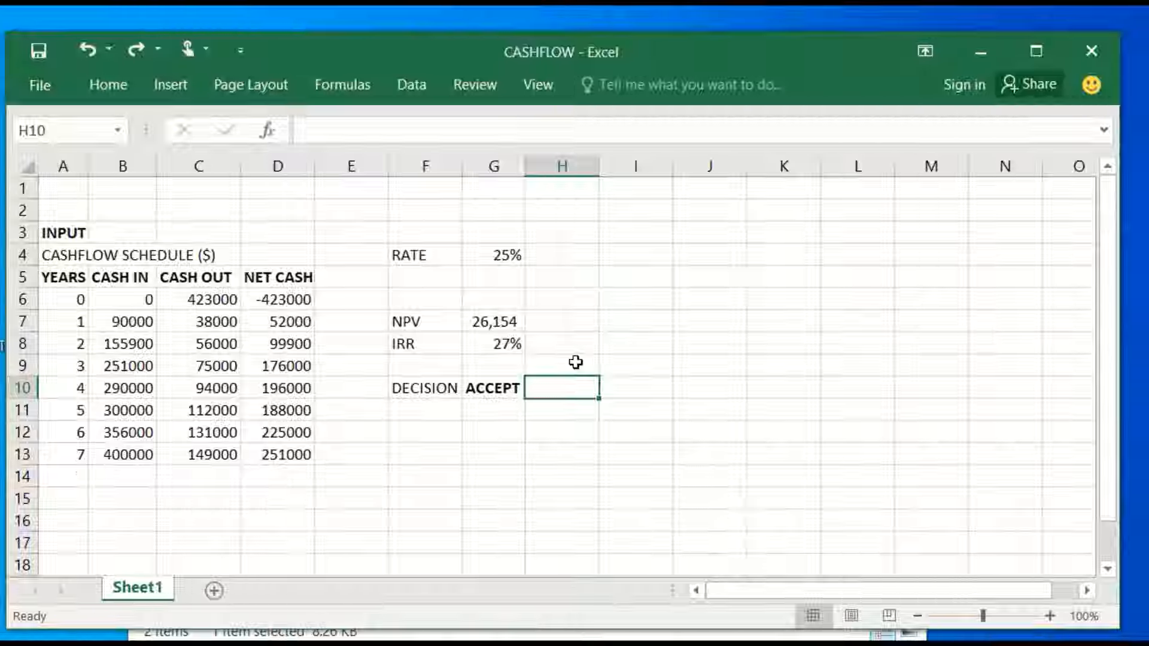
Step: Enter an alternative discount rate of 30% in cell I4
{"action": "left_click", "coordinate": [633, 260]}
{"action": "type", "text": "3"}
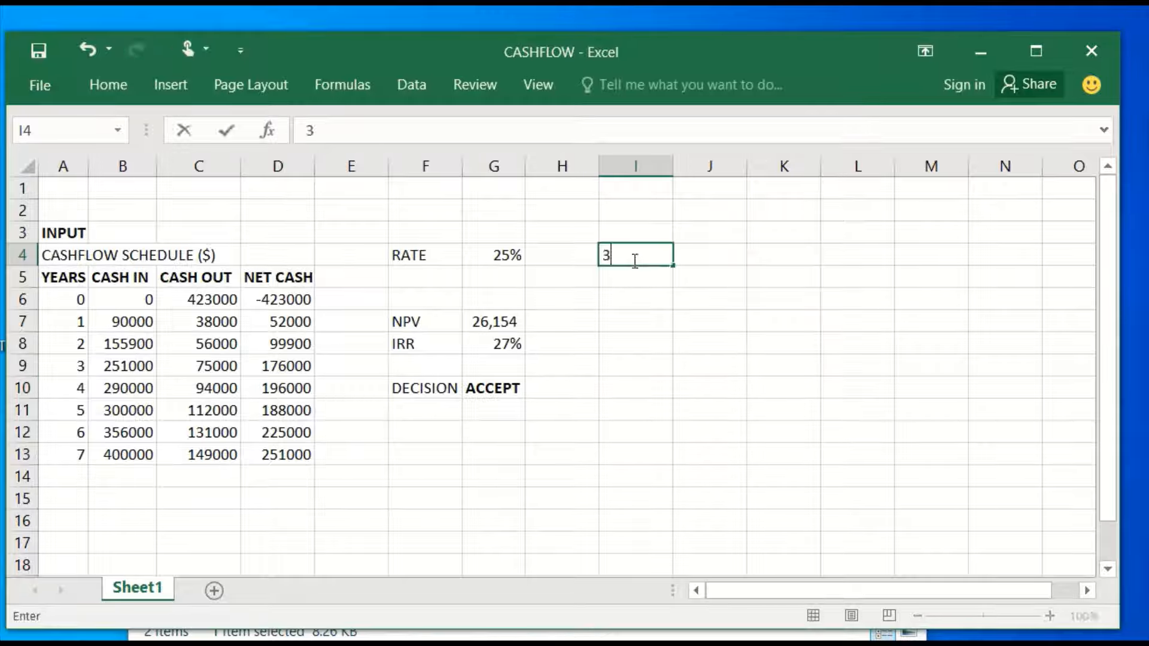
{"action": "type", "text": "0%"}
Step: Calculate the NPV at the alternative rate in cell I7 with the formula =NPV(I4,D7:D13)+D6
{"action": "left_click", "coordinate": [645, 323]}
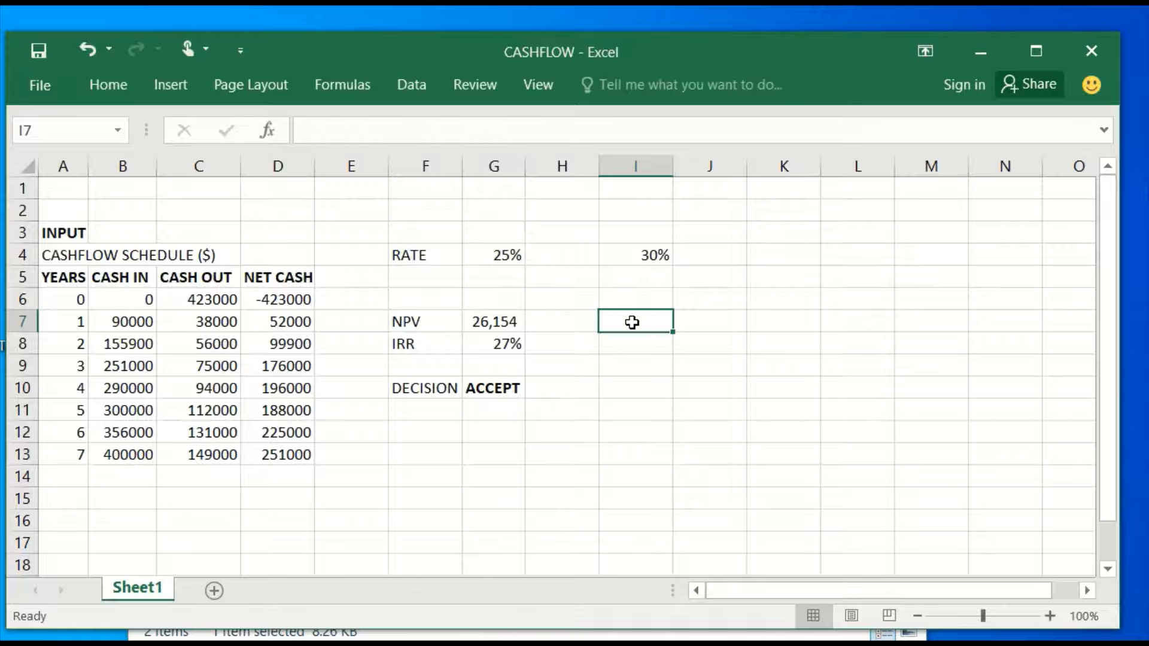
{"action": "type", "text": "="}
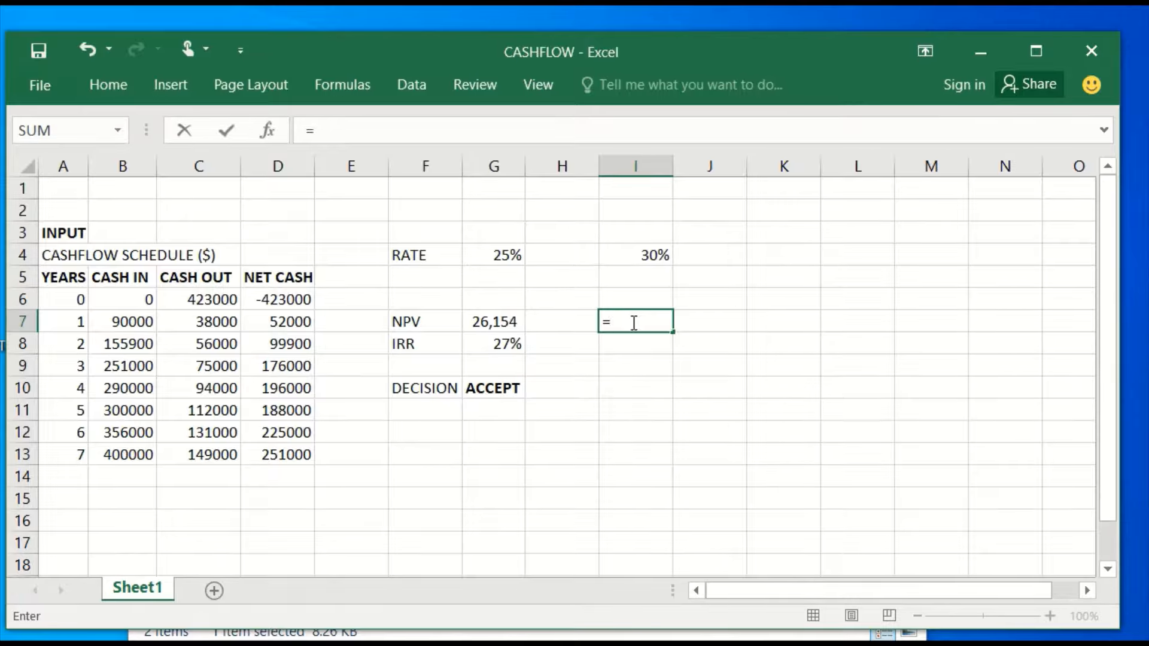
{"action": "type", "text": "NPV("}
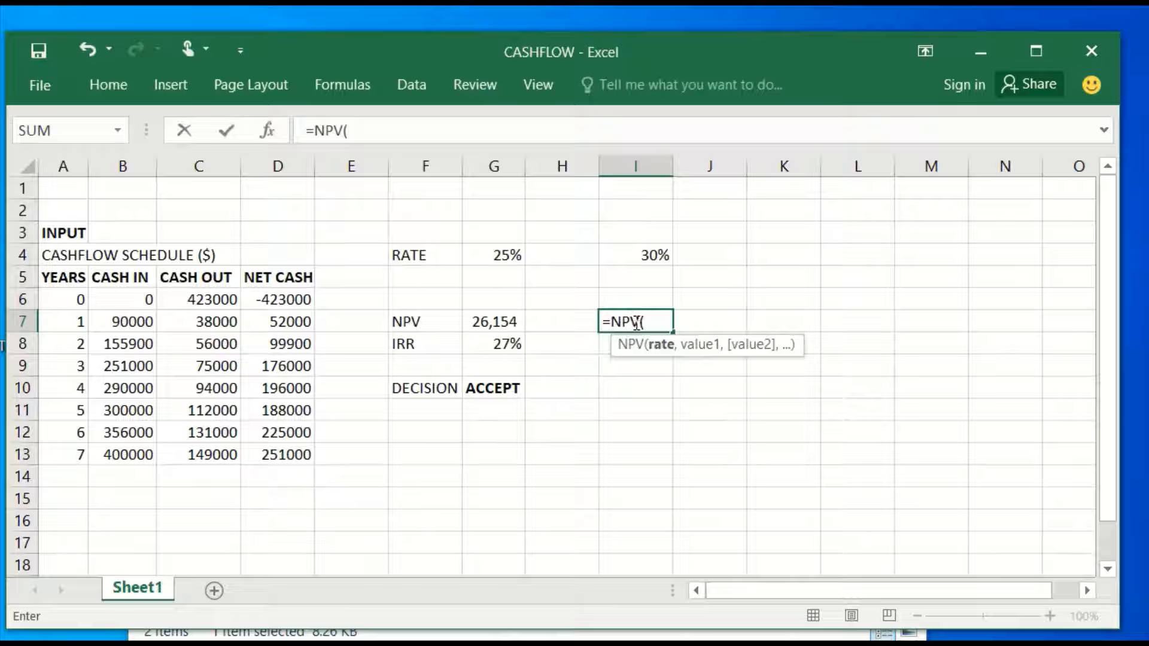
{"action": "left_click", "coordinate": [644, 257]}
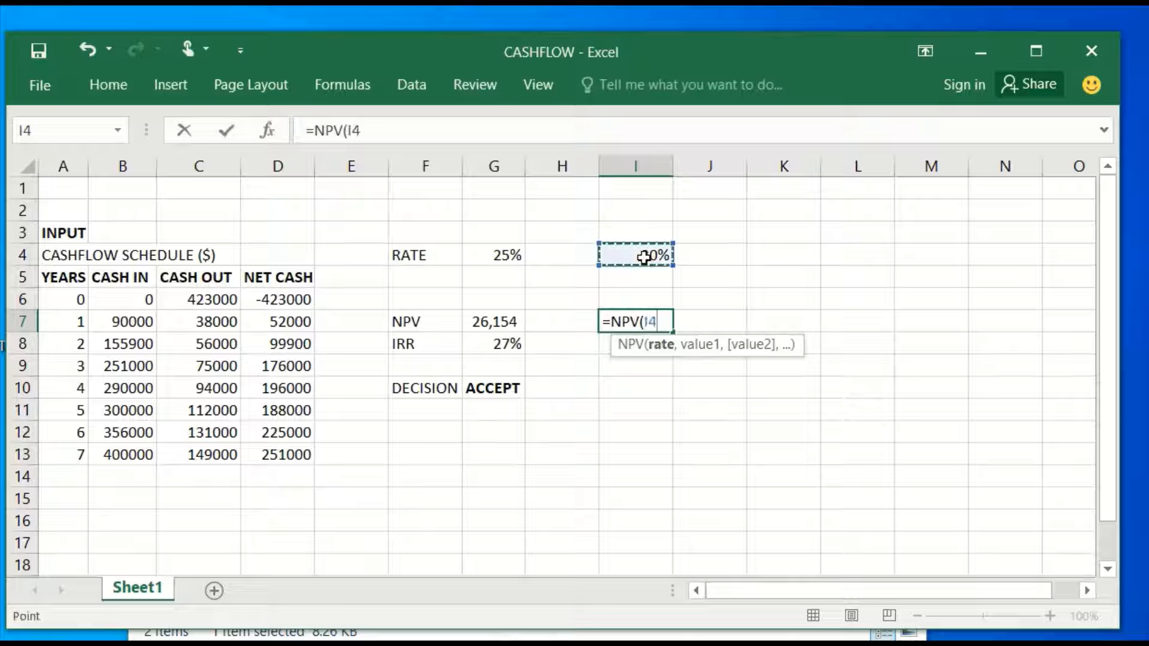
{"action": "type", "text": ","}
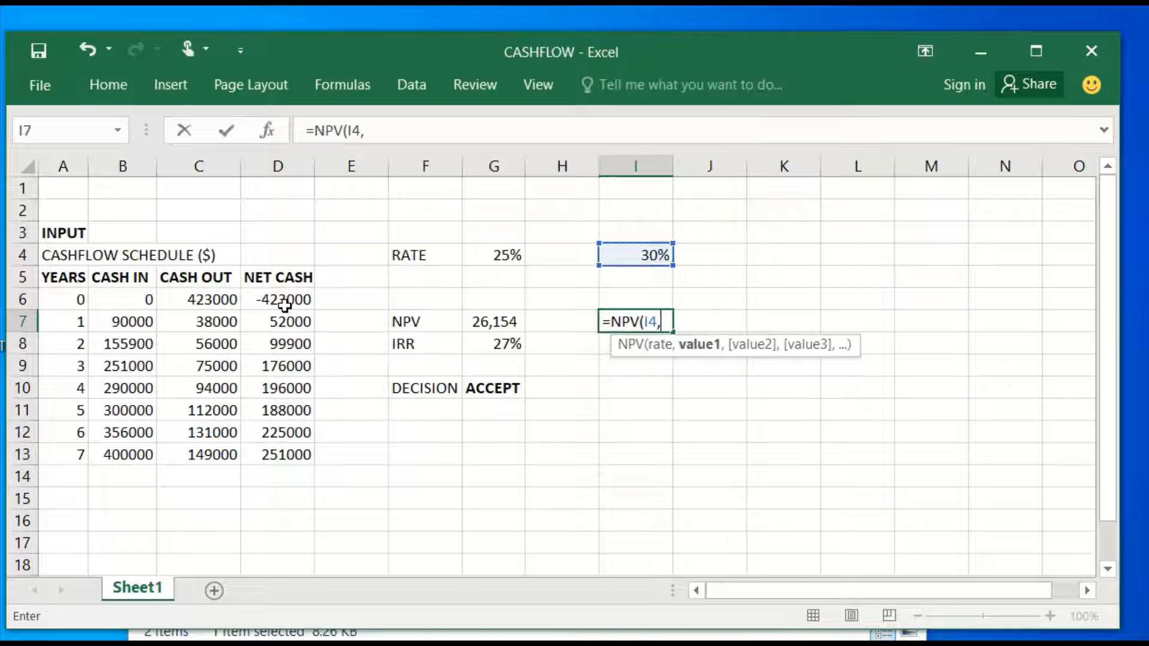
{"action": "left_click", "coordinate": [289, 326]}
{"action": "left_click_drag", "start_coordinate": [289, 326], "coordinate": [286, 453]}
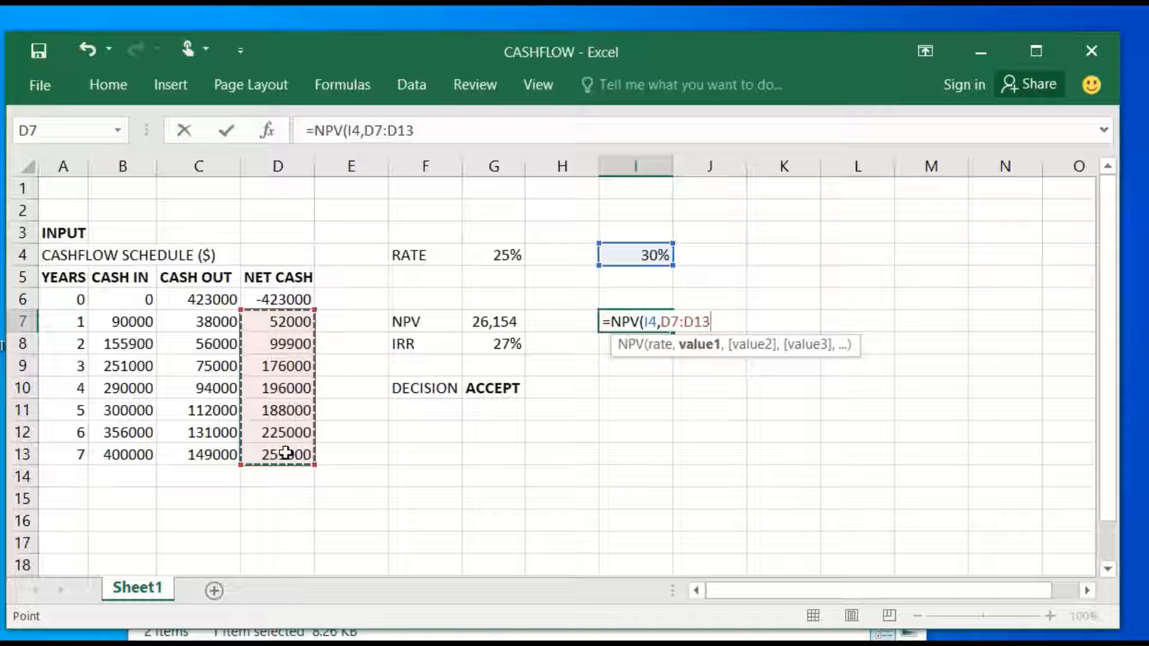
{"action": "type", "text": ")"}
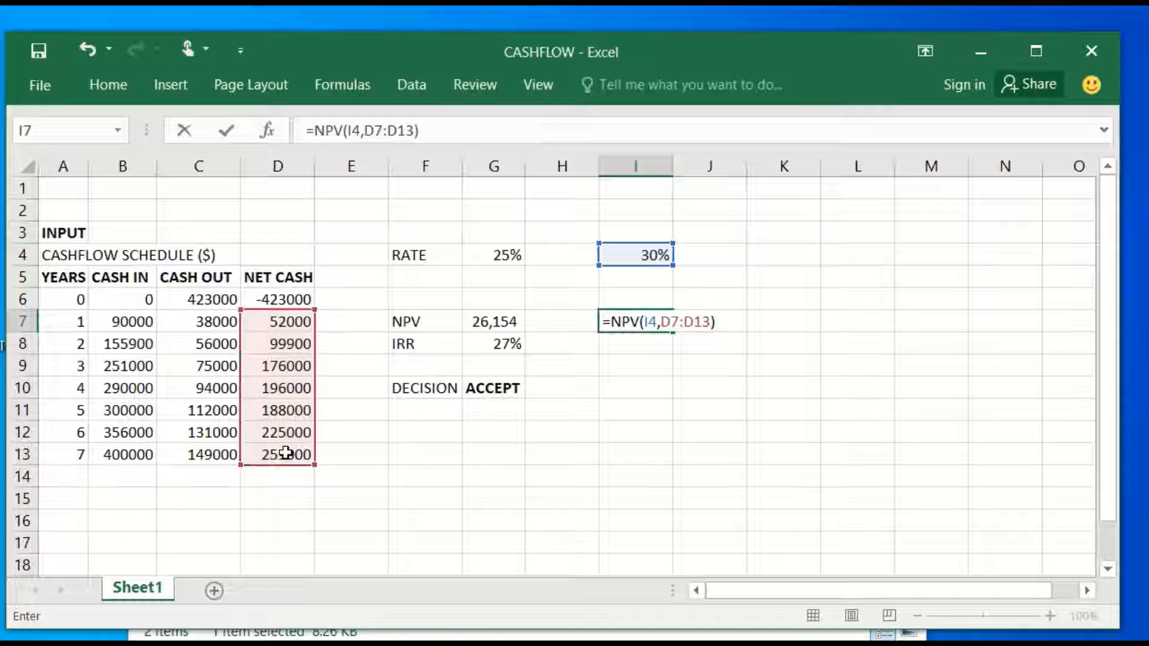
{"action": "type", "text": "+"}
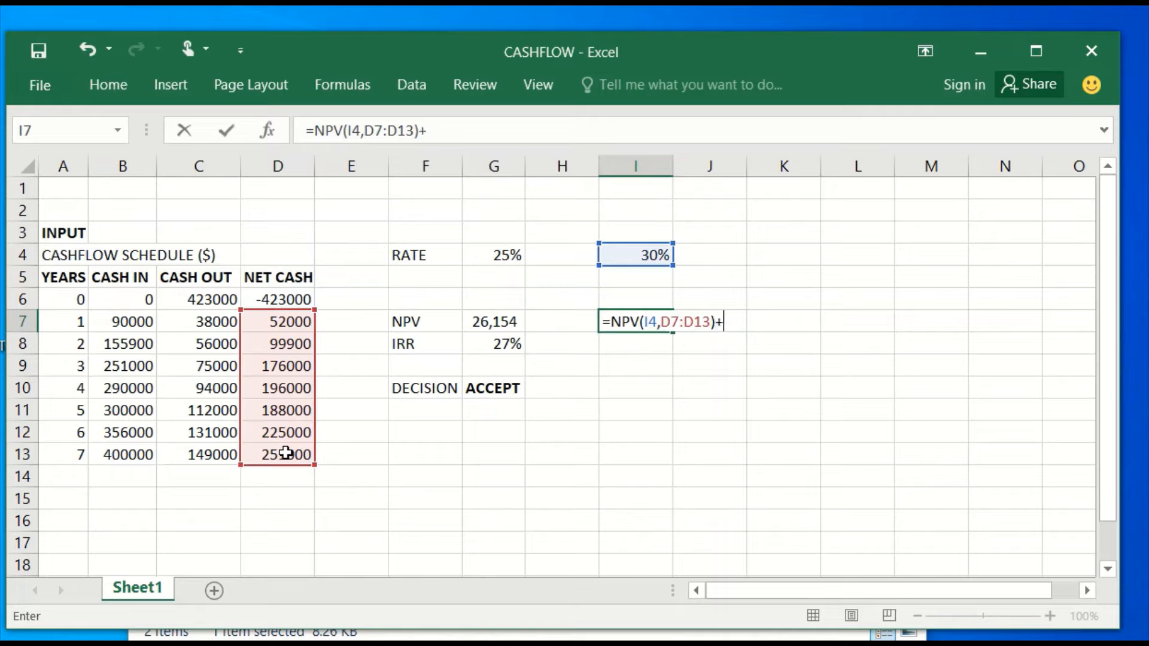
{"action": "left_click", "coordinate": [285, 300]}
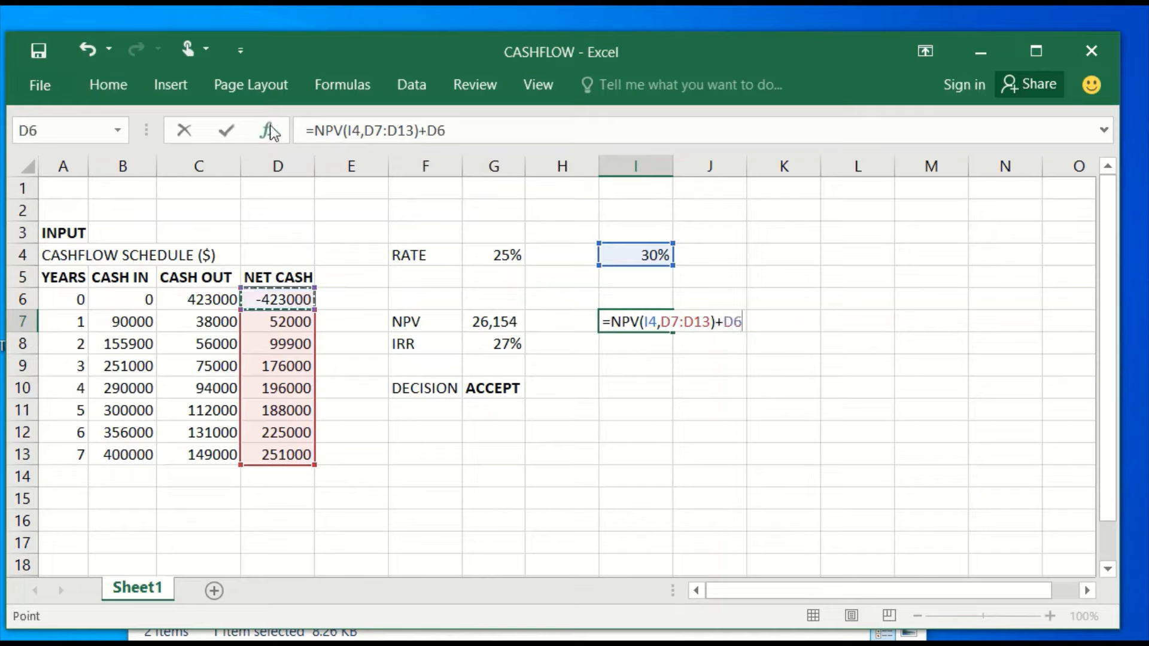
{"action": "left_click", "coordinate": [226, 130]}
{"action": "key", "text": "Return"}
{"action": "left_click", "coordinate": [676, 322]}
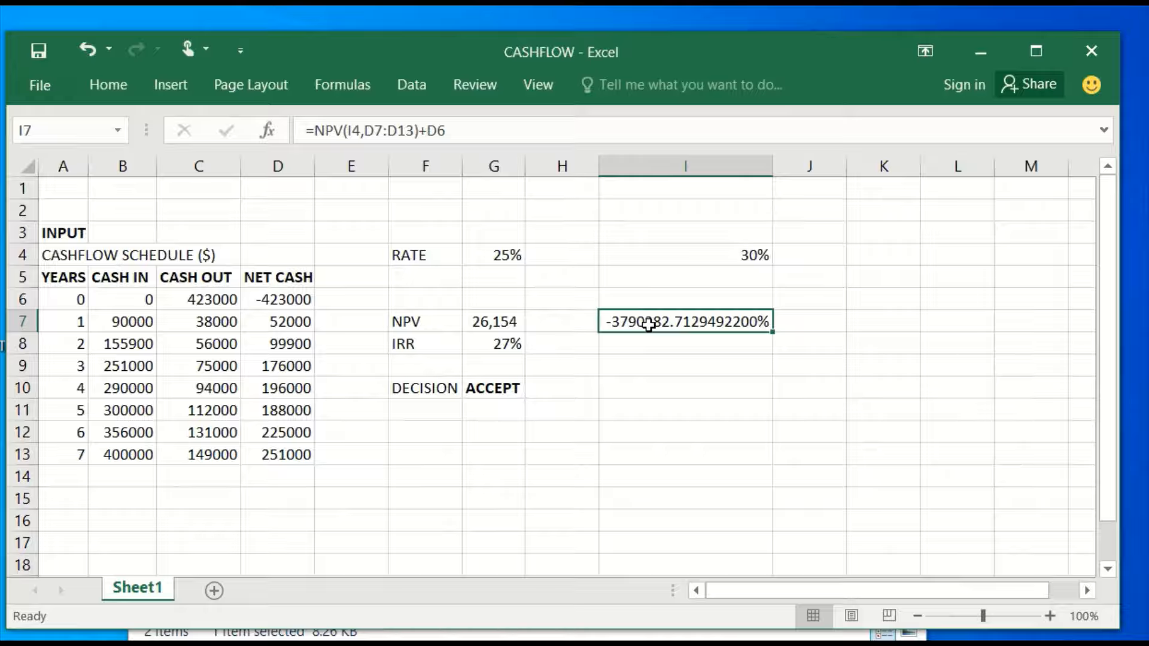
Step: Copy the number formatting of the NPV in G7 onto the new NPV in I7 with Format Painter
{"action": "left_click", "coordinate": [502, 321]}
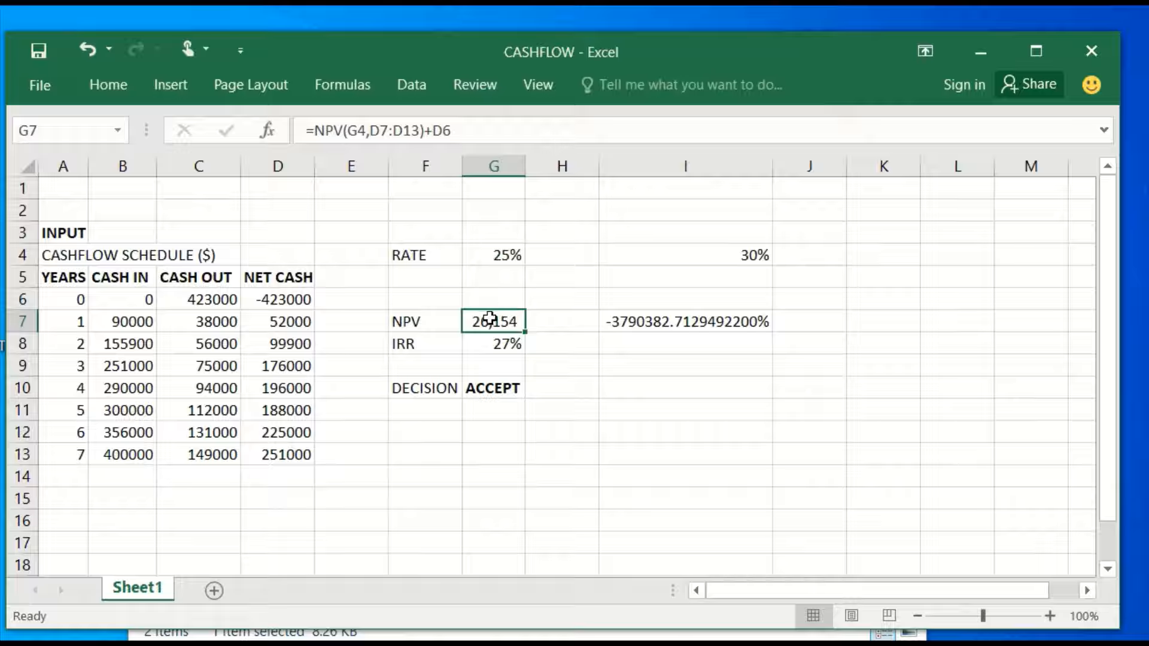
{"action": "left_click", "coordinate": [131, 88]}
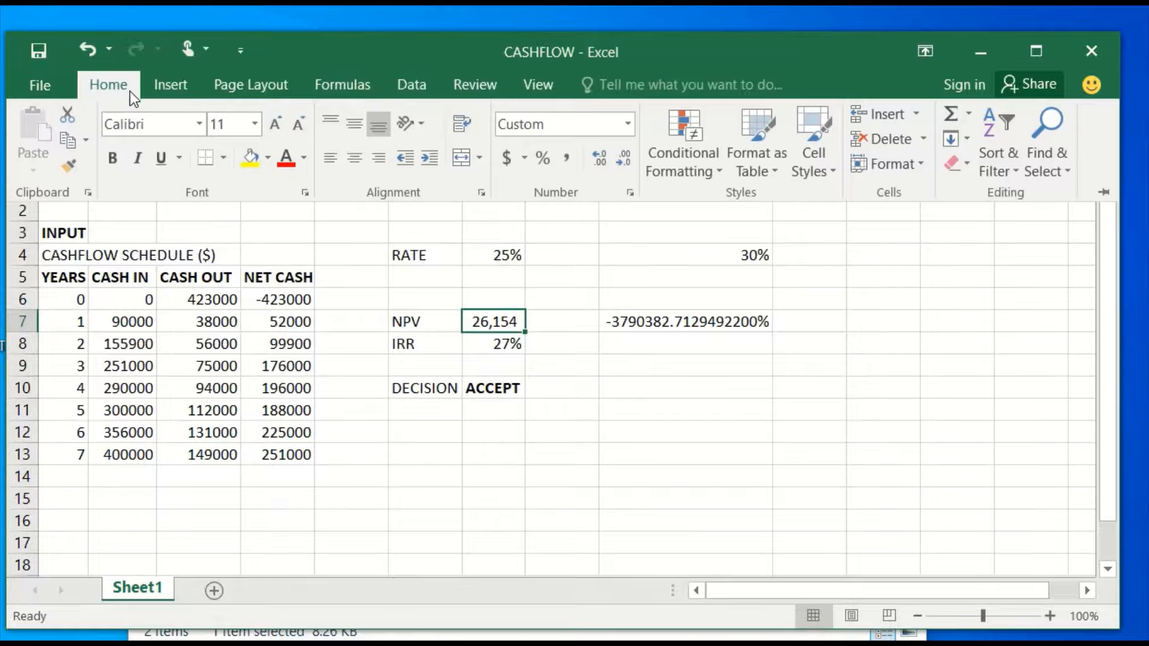
{"action": "left_click", "coordinate": [78, 164]}
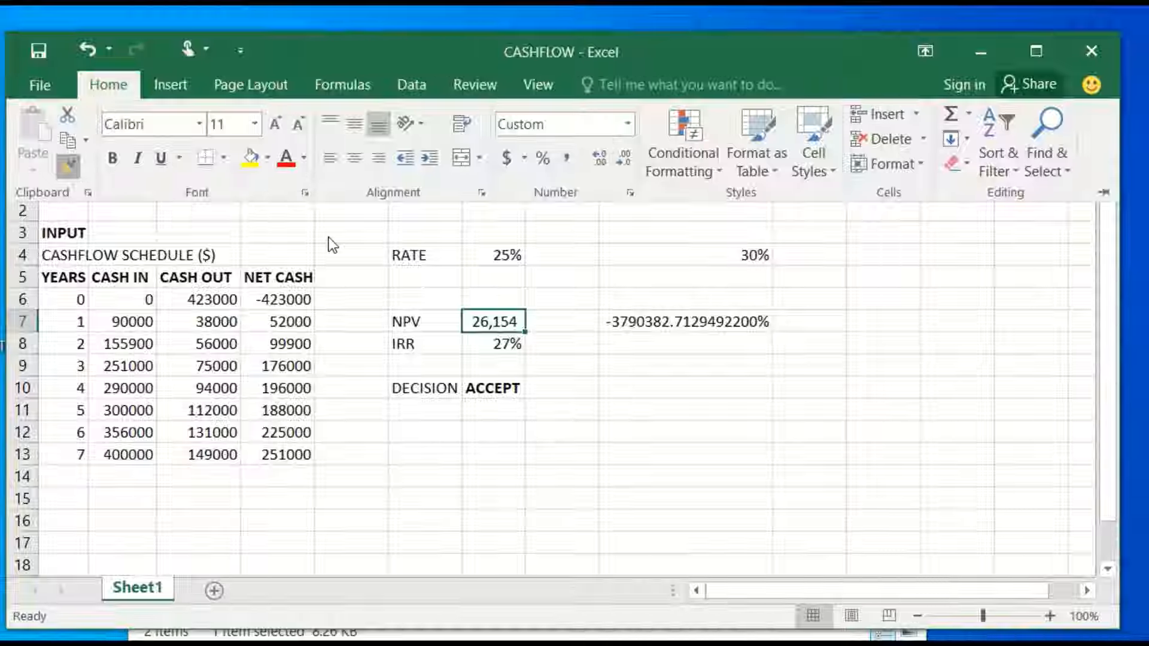
{"action": "left_click", "coordinate": [703, 321]}
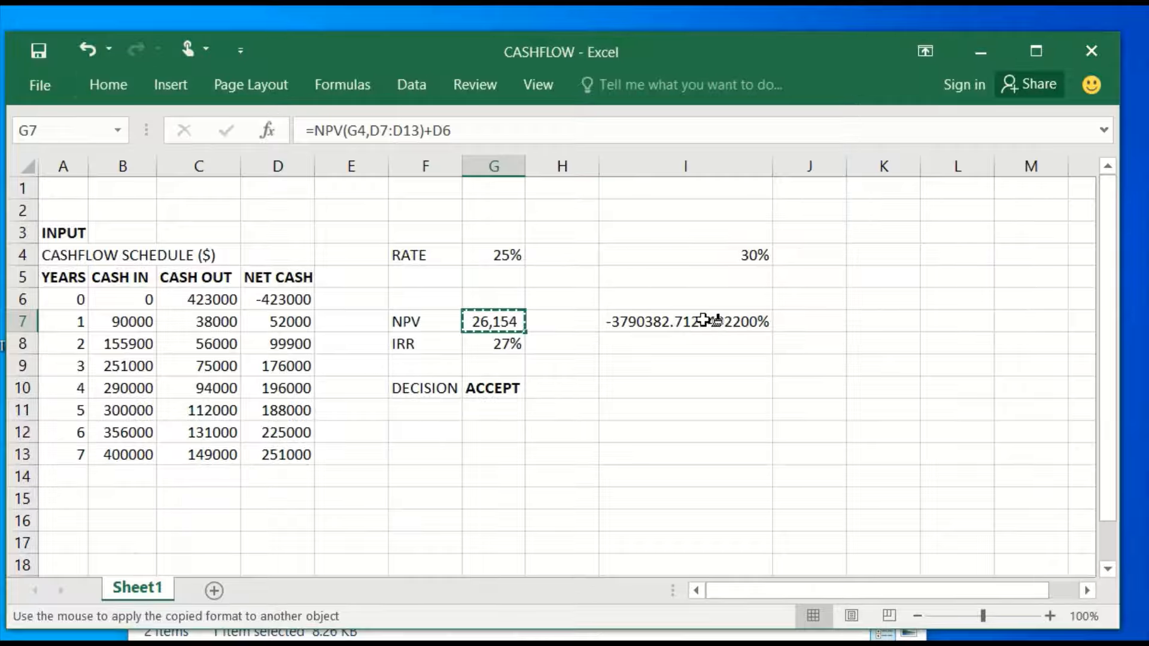
{"action": "left_click", "coordinate": [702, 321]}
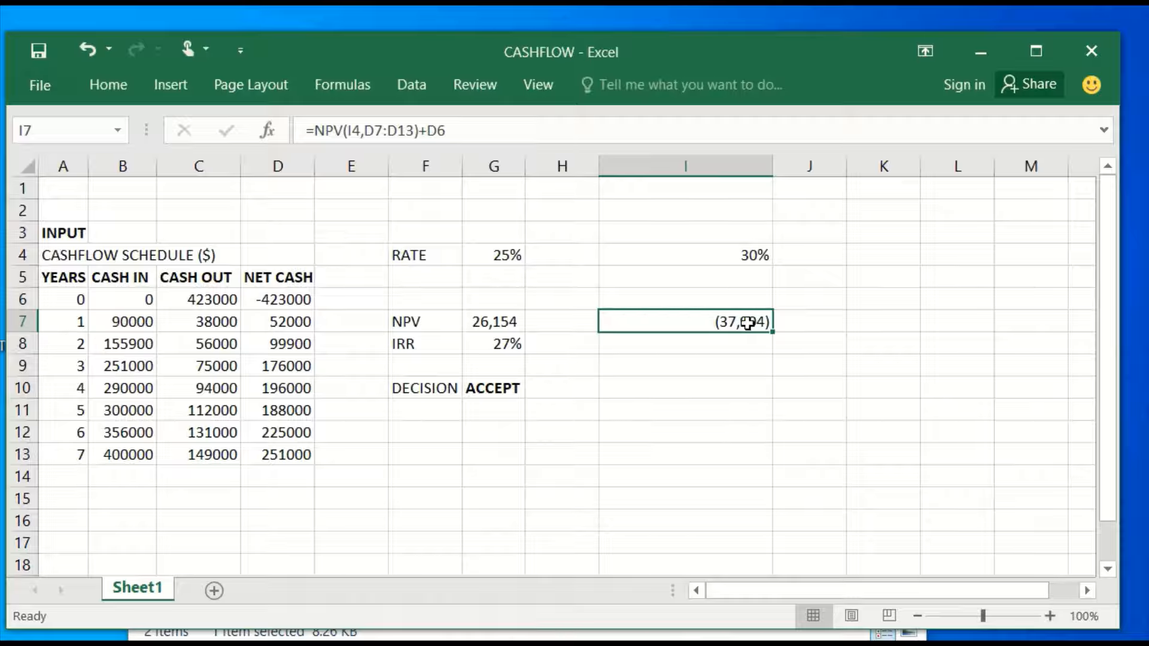
Step: Calculate the IRR for the alternative-rate column in cell I8 with the formula =IRR(D6:D13)
{"action": "key", "text": "ctrl+z"}
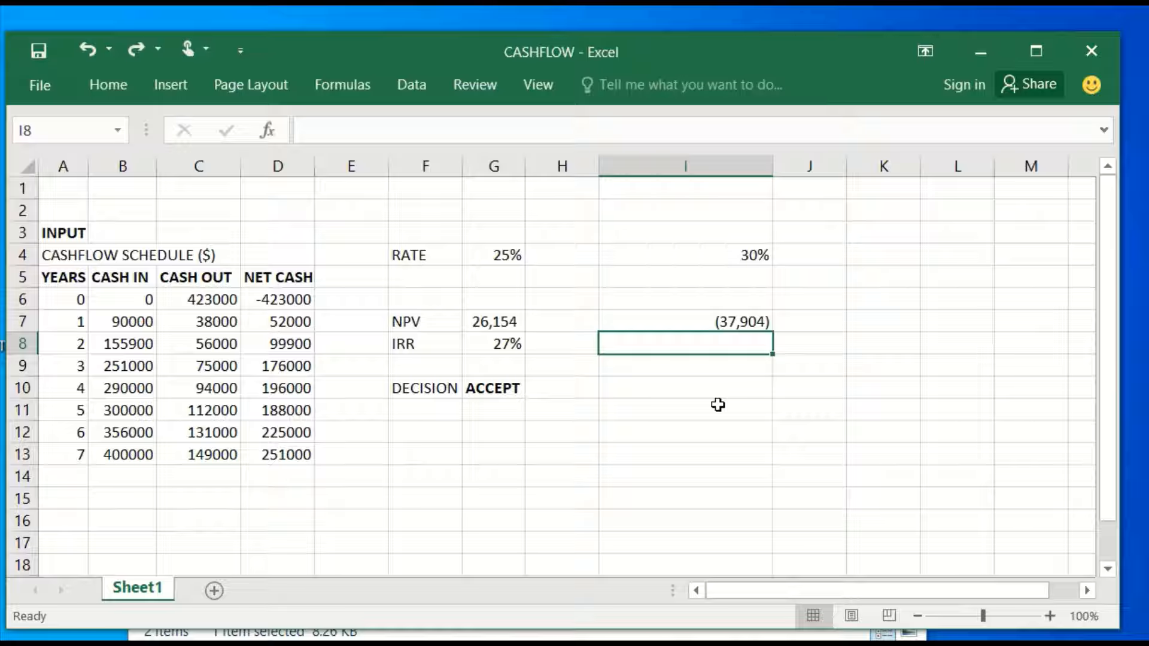
{"action": "type", "text": "="}
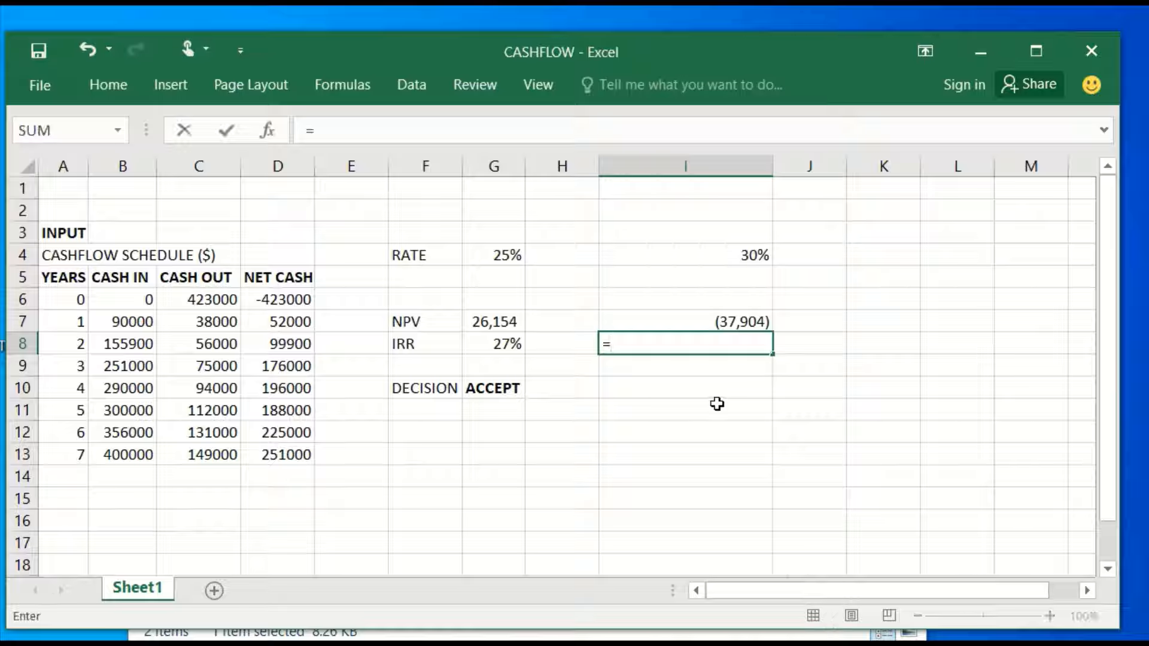
{"action": "type", "text": "IRR"}
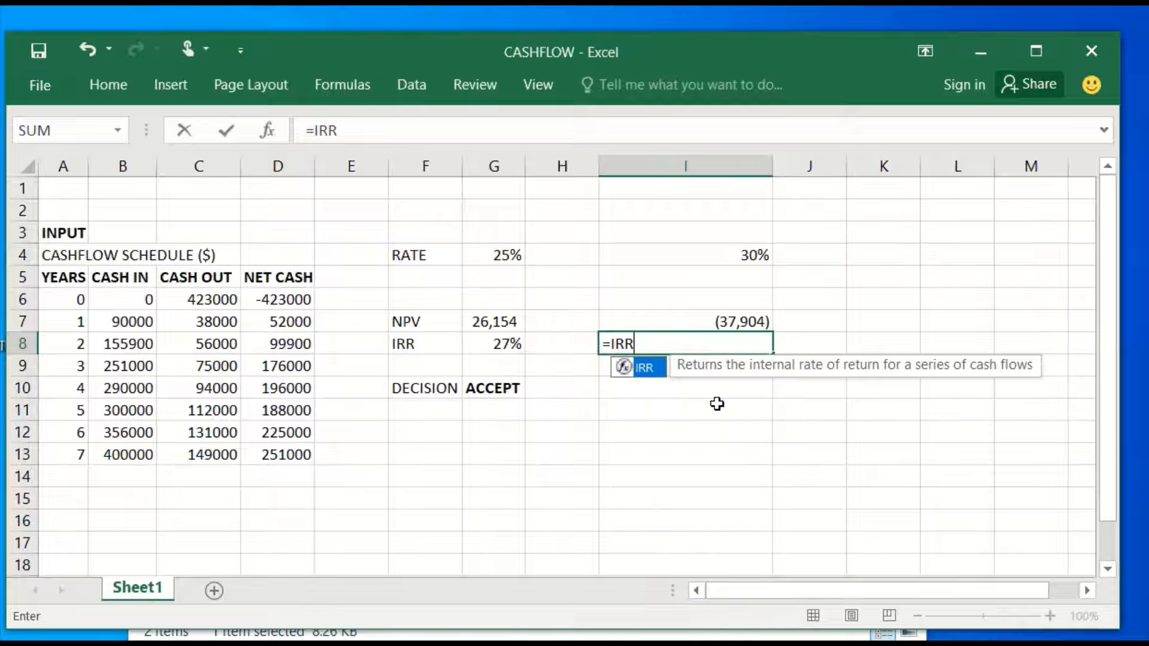
{"action": "type", "text": "("}
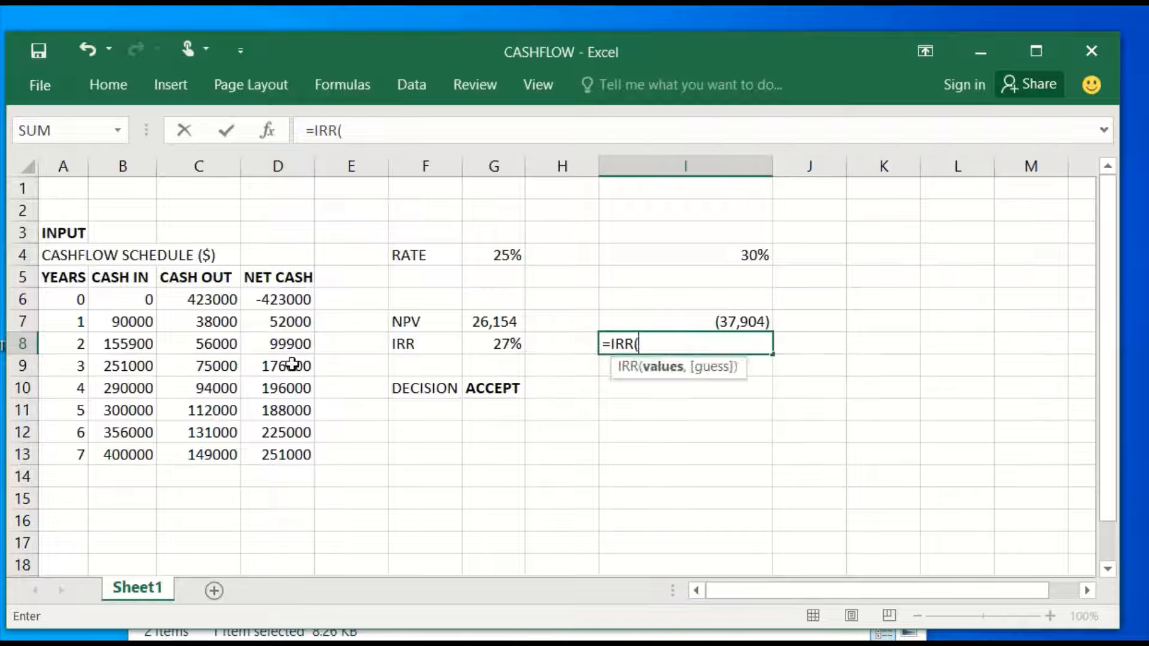
{"action": "left_click_drag", "start_coordinate": [273, 302], "coordinate": [273, 447]}
{"action": "type", "text": ")"}
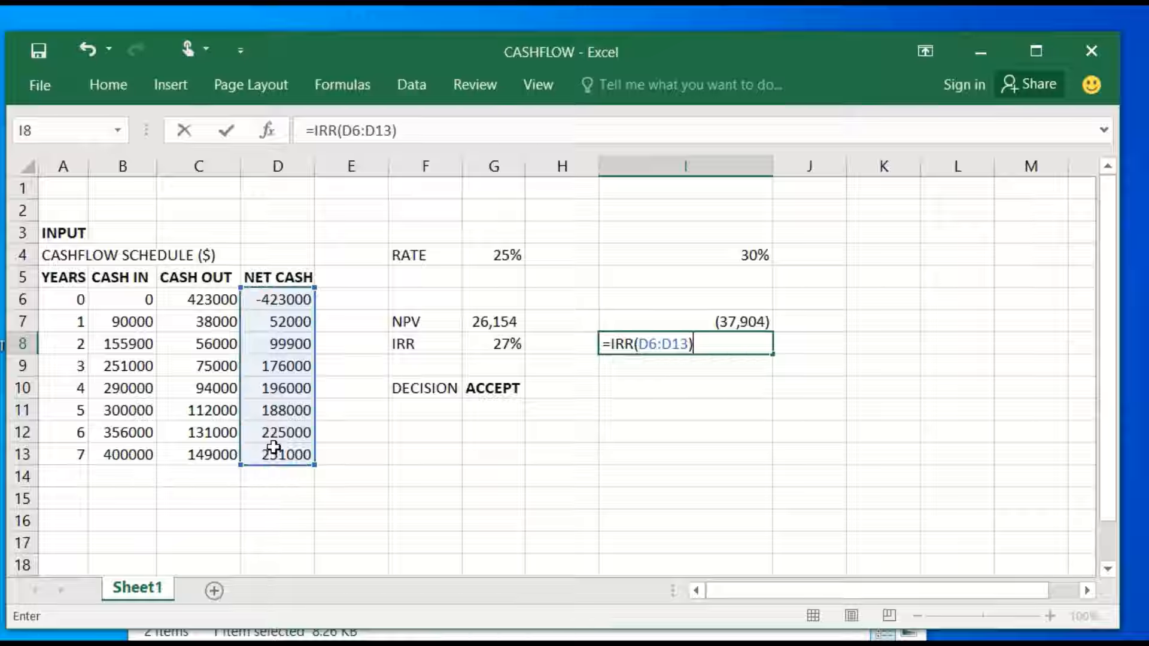
{"action": "key", "text": "Return"}
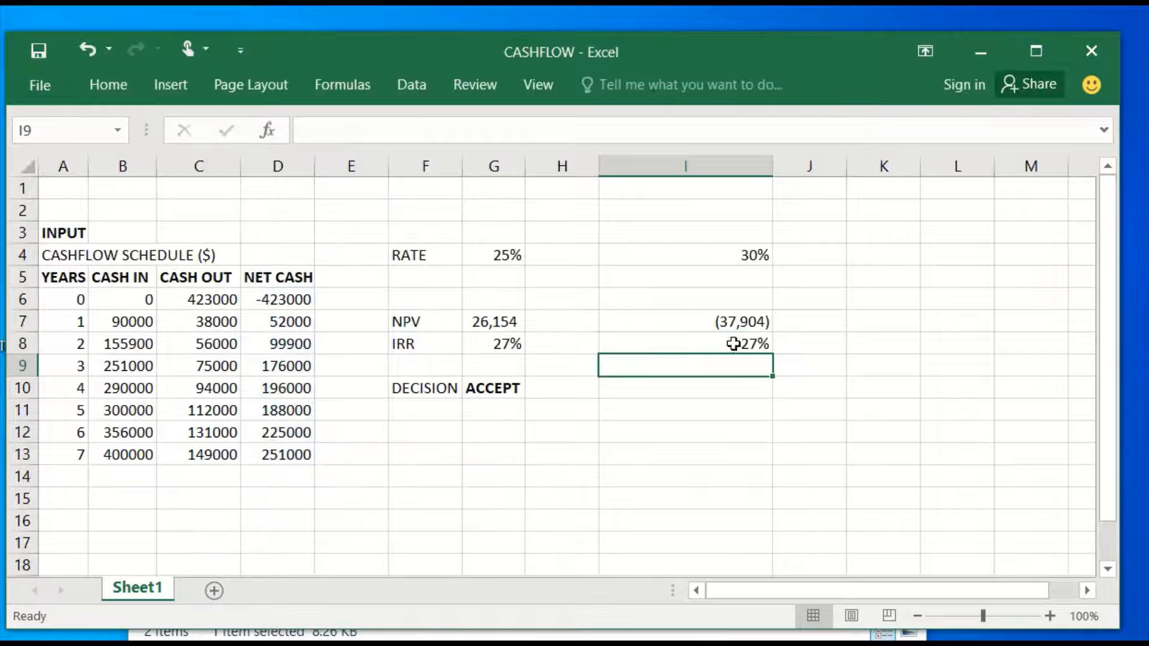
{"action": "left_click", "coordinate": [734, 343]}
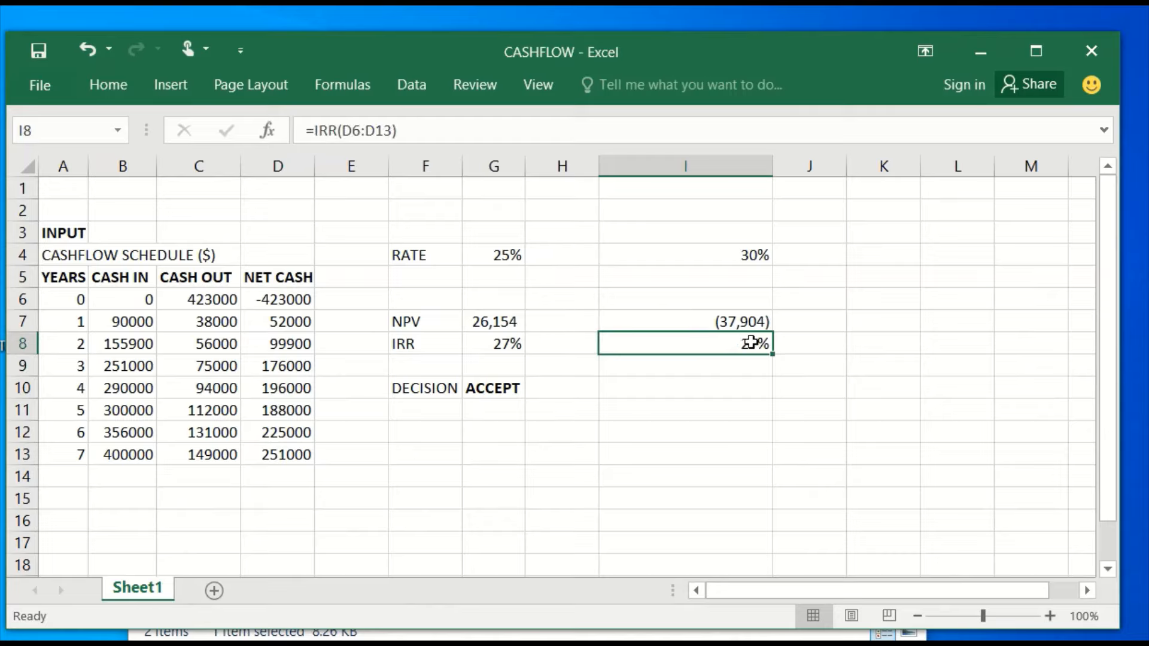
Step: Copy the accept/reject decision formula from G10 into cell I10
{"action": "left_click", "coordinate": [485, 388]}
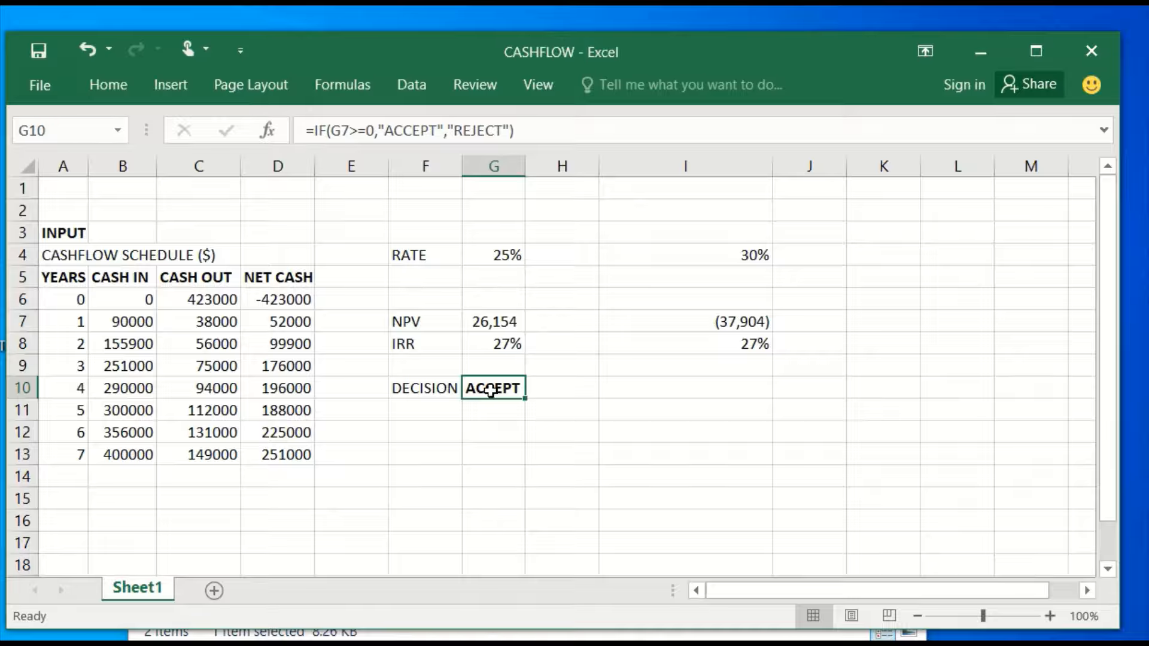
{"action": "key", "text": "ctrl+c"}
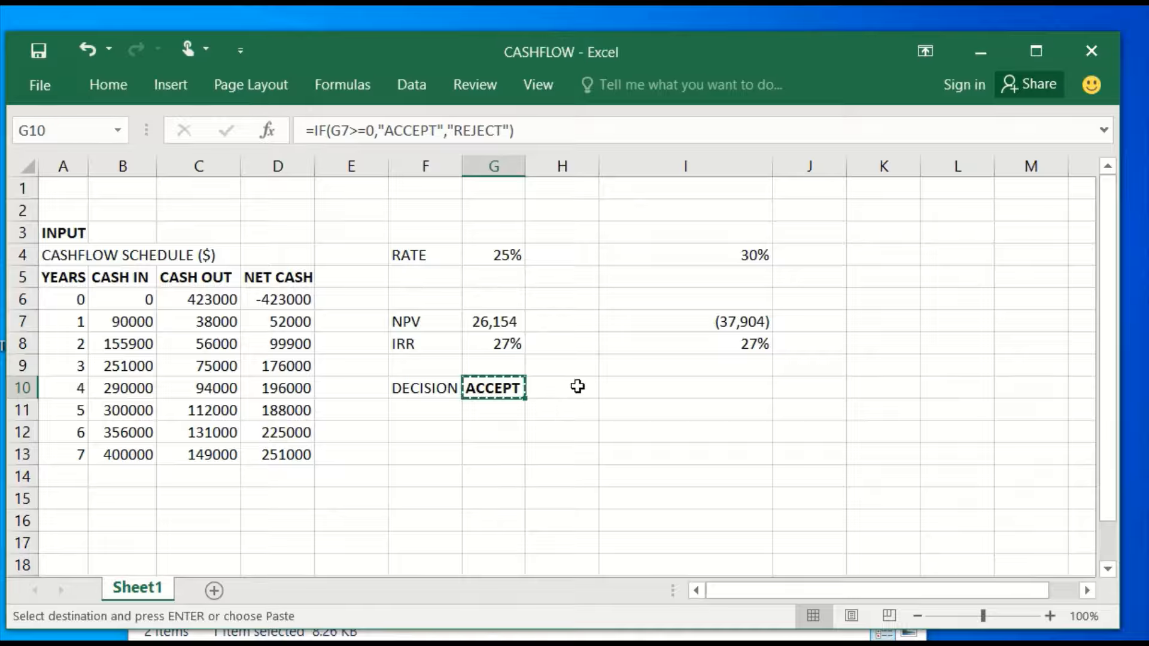
{"action": "left_click", "coordinate": [736, 389]}
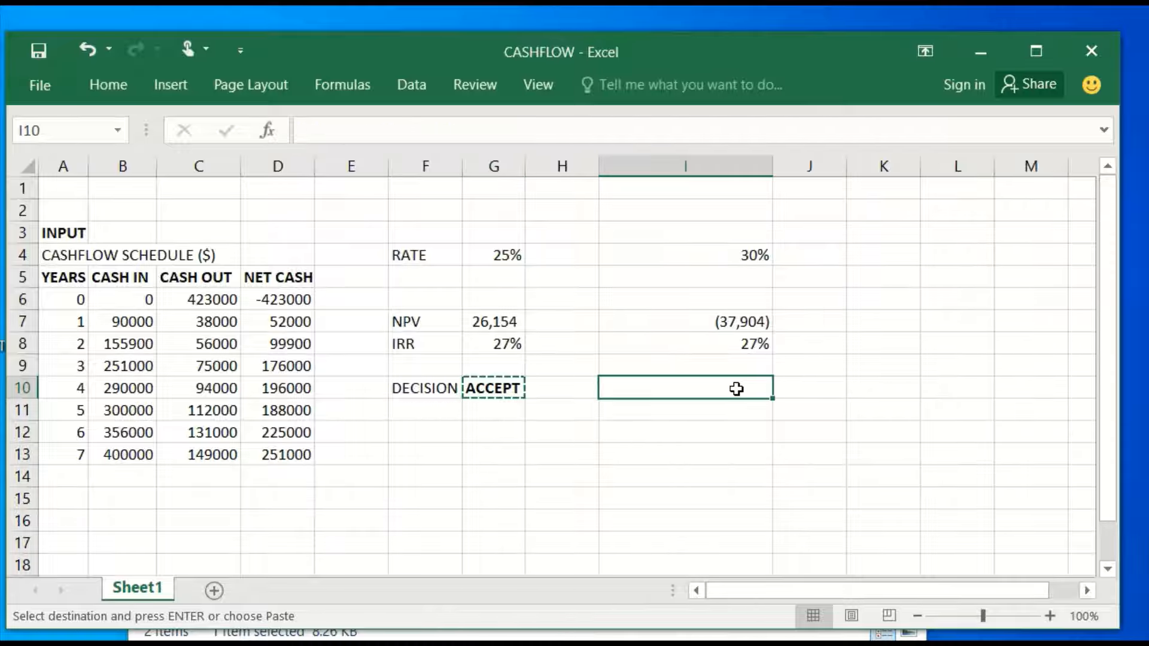
{"action": "key", "text": "ctrl+v"}
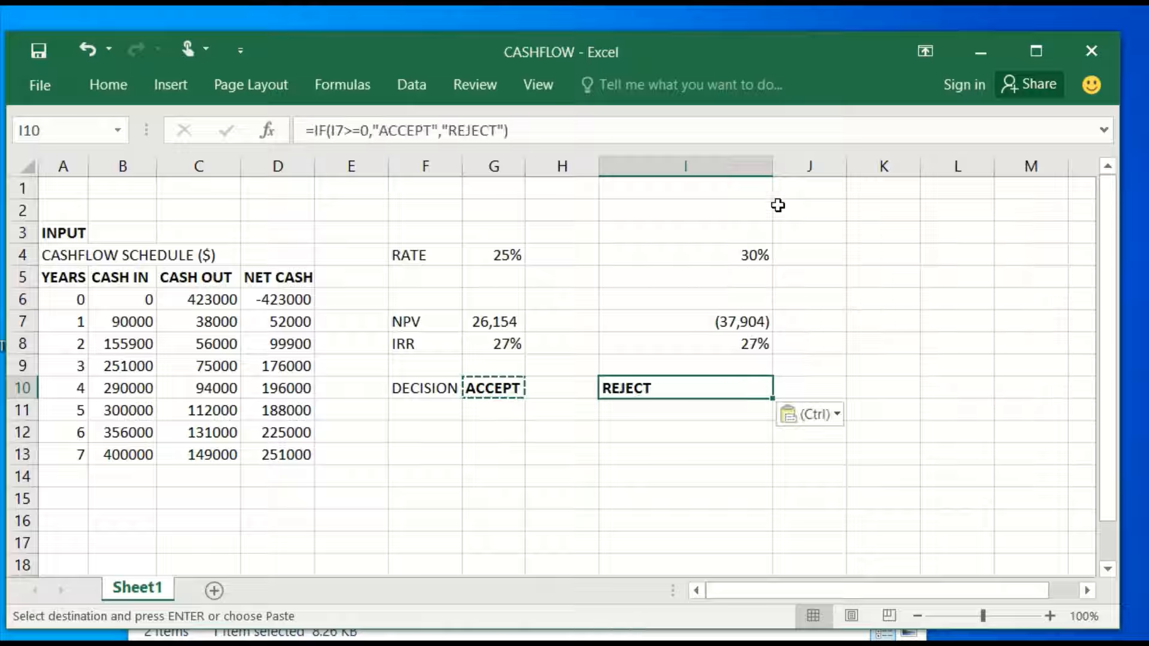
Step: Fit the width of column I to its contents and clear the copy selection around G10
{"action": "double_click", "coordinate": [771, 174]}
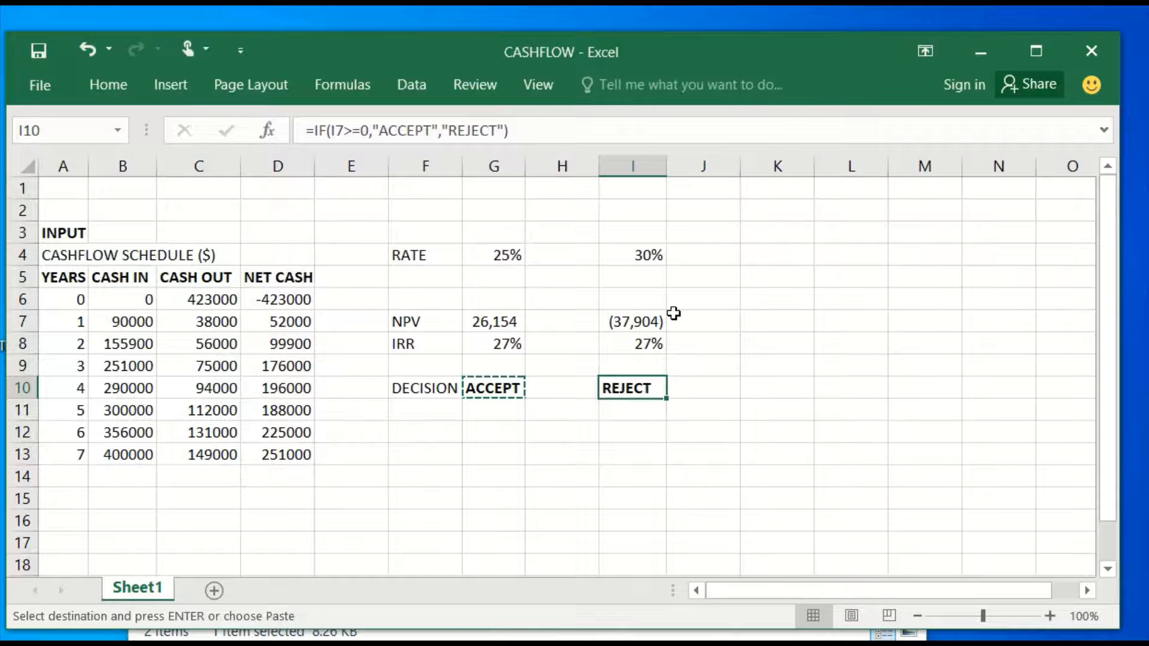
{"action": "left_click", "coordinate": [648, 408]}
{"action": "left_click", "coordinate": [654, 386]}
{"action": "key", "text": "Escape"}
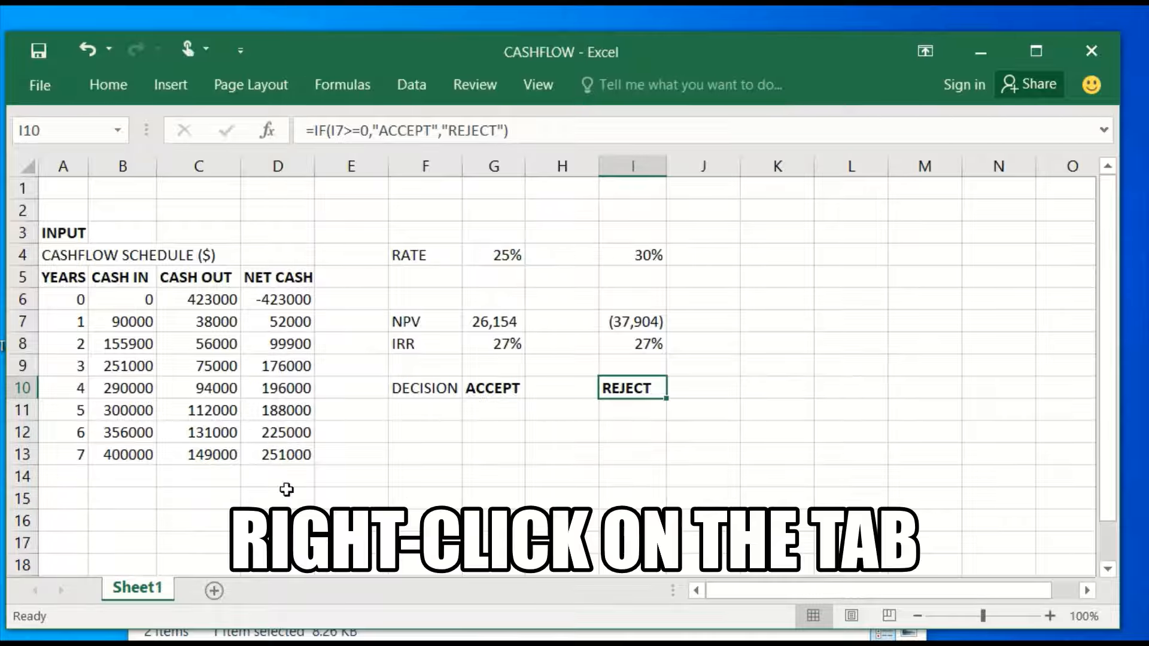
Step: Create a copy of Sheet1 at the end of the workbook and rename the copy DECISION
{"action": "right_click", "coordinate": [137, 592]}
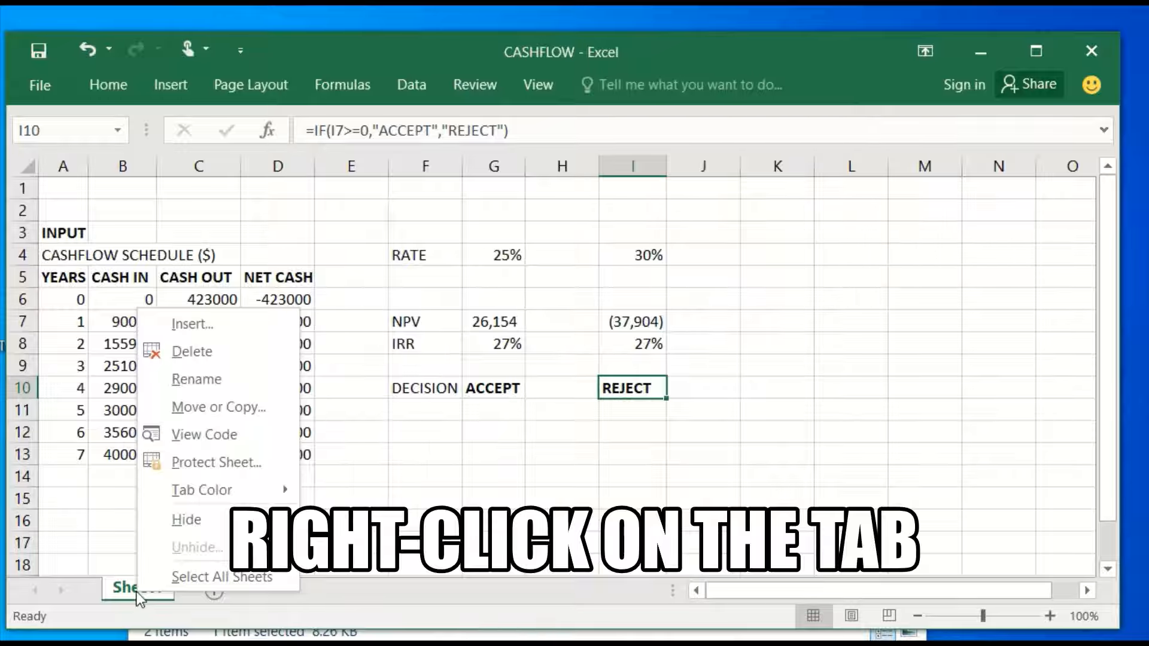
{"action": "left_click", "coordinate": [195, 407]}
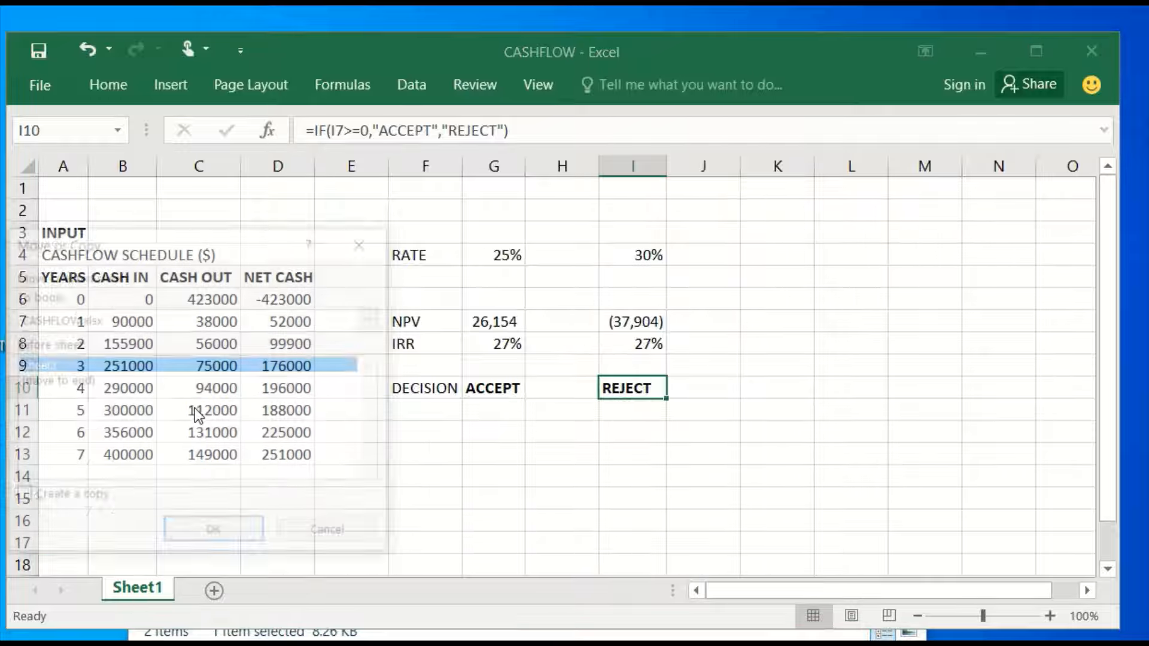
{"action": "left_click", "coordinate": [19, 498]}
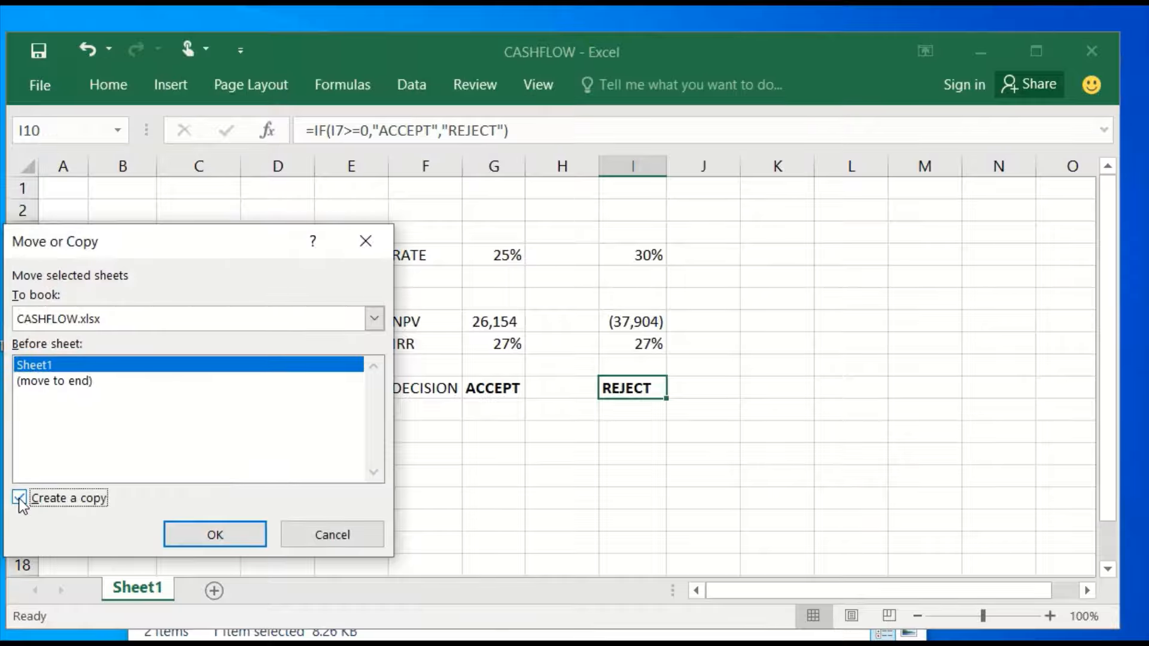
{"action": "left_click", "coordinate": [206, 536]}
{"action": "double_click", "coordinate": [217, 588]}
{"action": "type", "text": "DECI"}
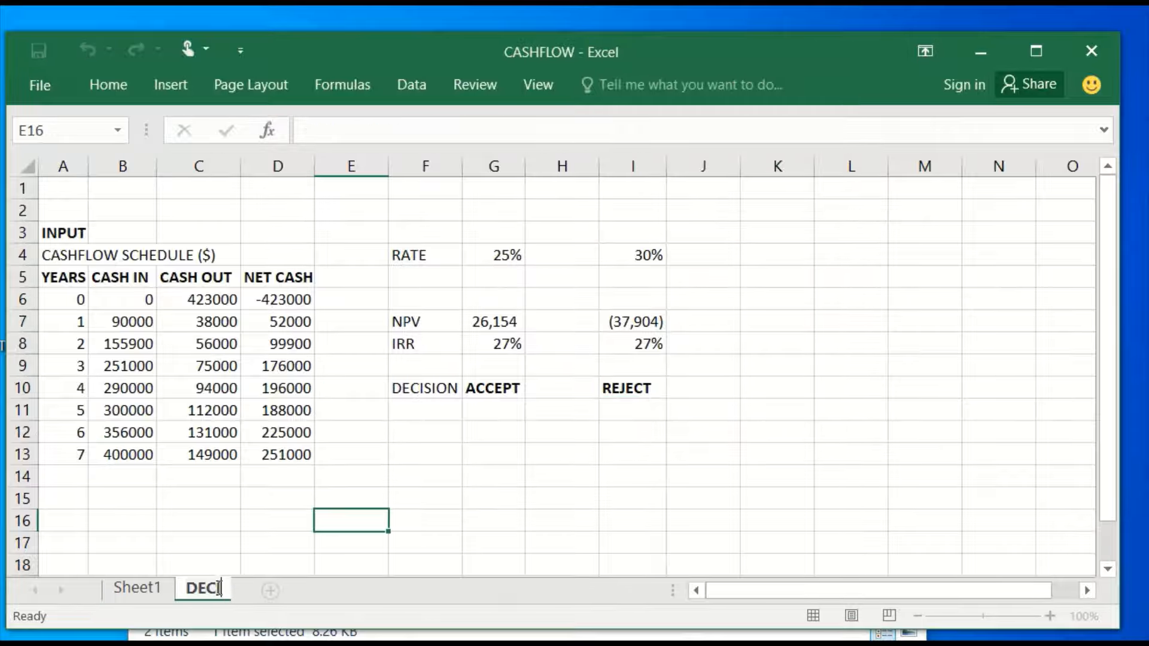
{"action": "type", "text": "SION"}
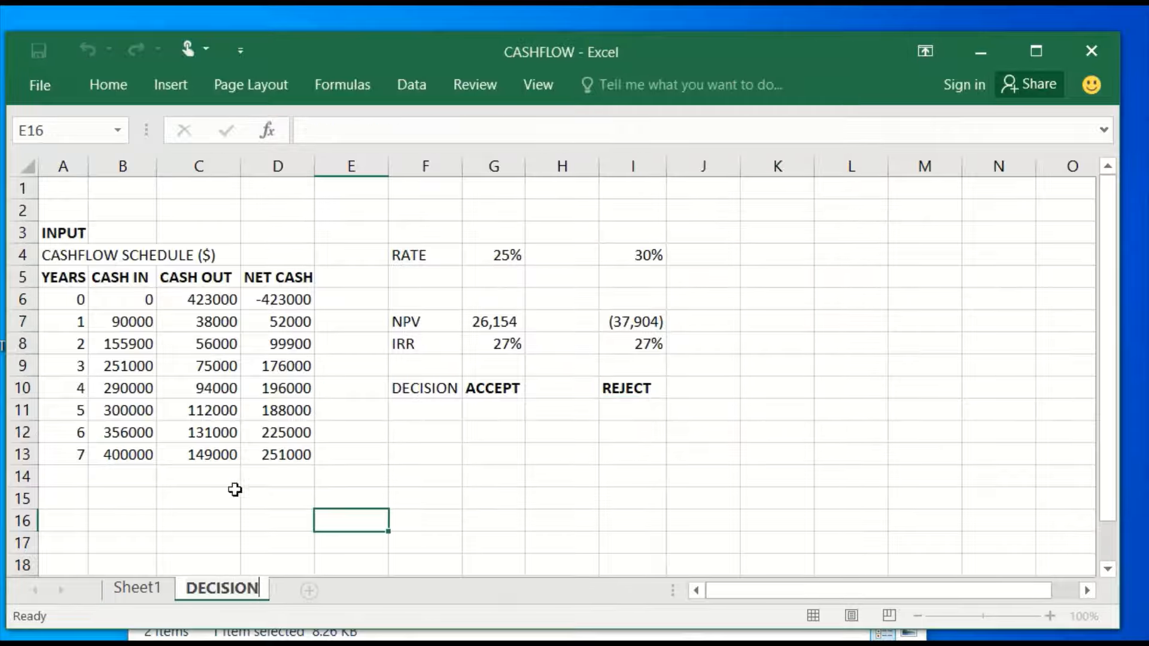
{"action": "left_click", "coordinate": [238, 516]}
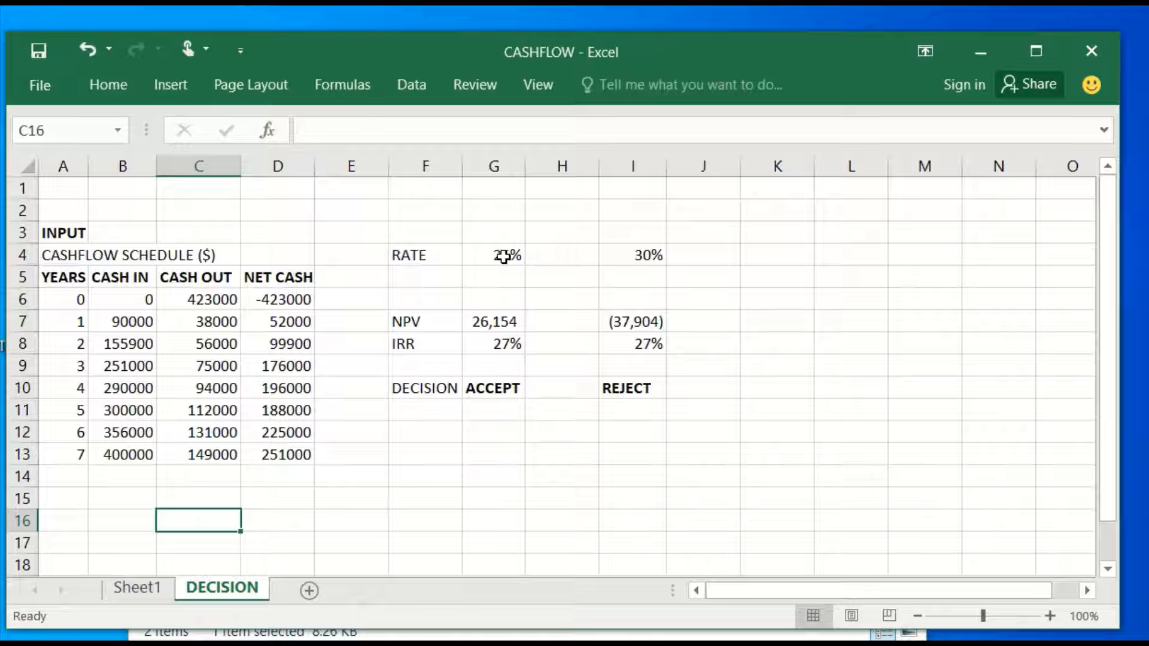
Step: Set up a Goal Seek on the NPV in cell G7 with a target value of 122000
{"action": "left_click", "coordinate": [497, 323]}
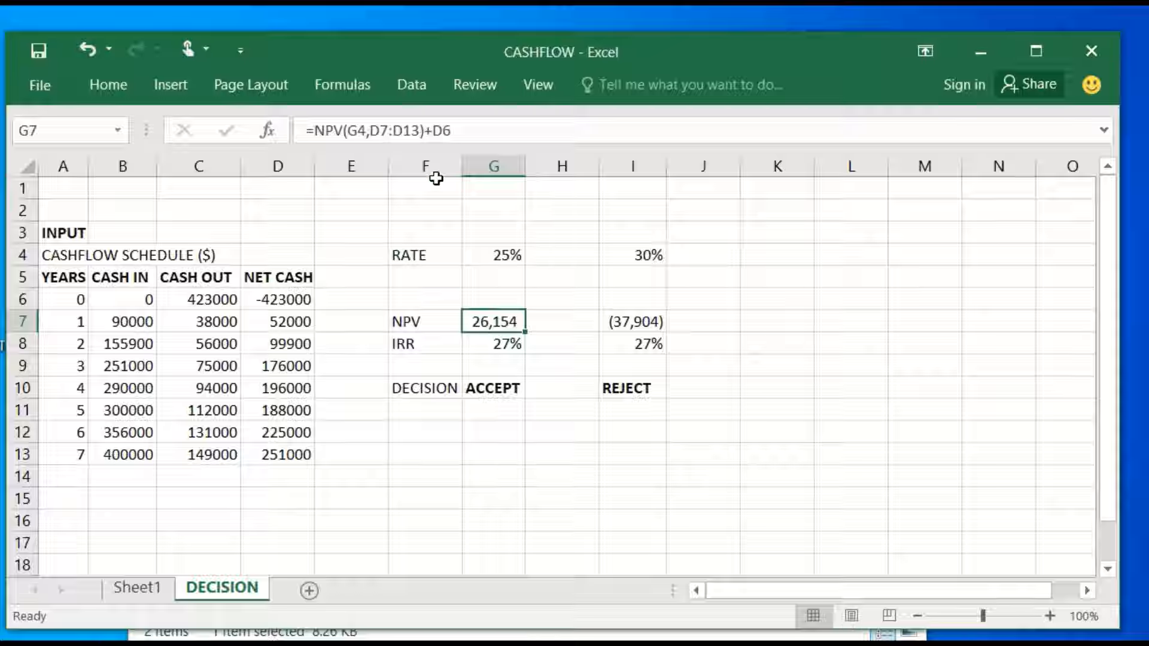
{"action": "left_click", "coordinate": [409, 96]}
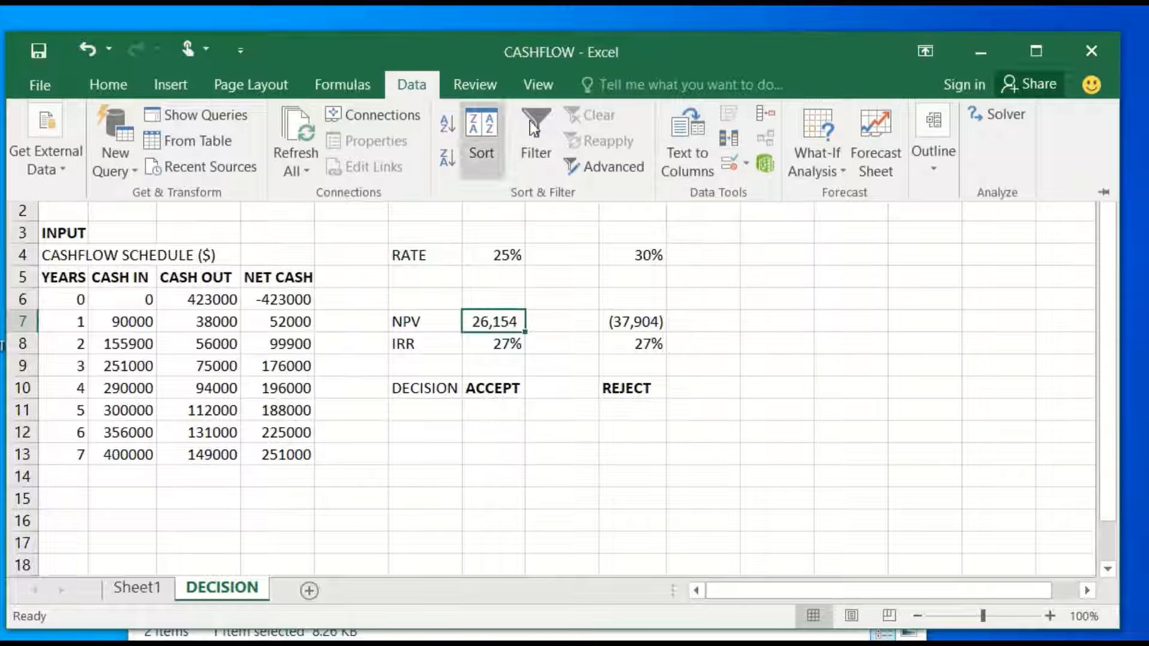
{"action": "left_click", "coordinate": [808, 172]}
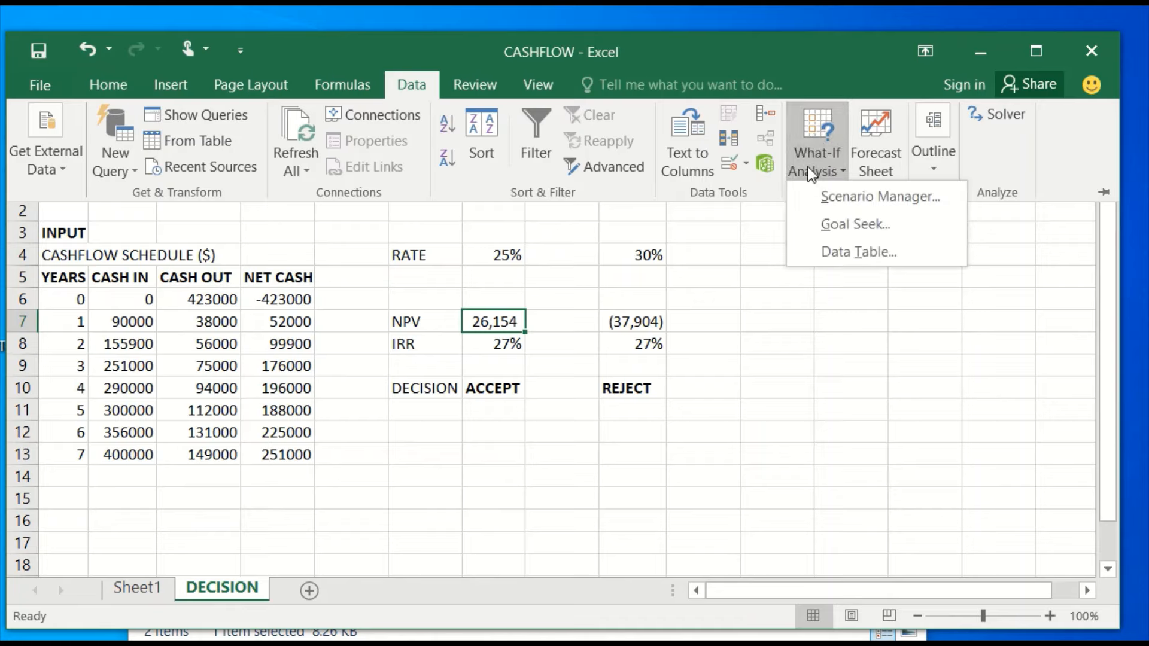
{"action": "left_click", "coordinate": [827, 225]}
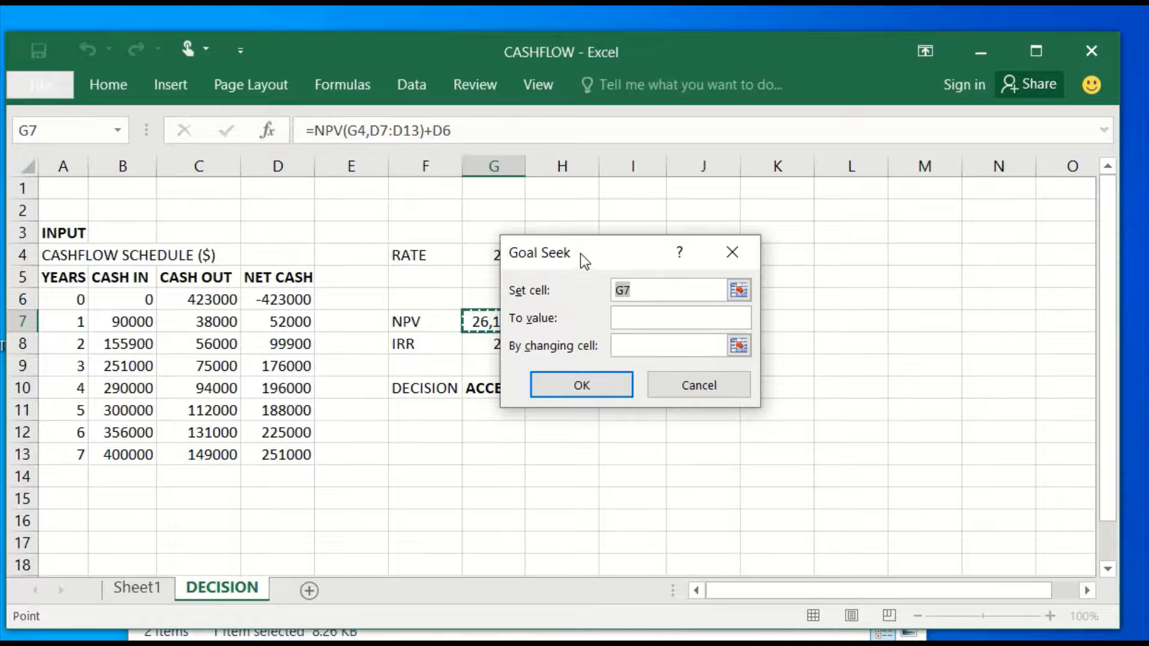
{"action": "left_click_drag", "start_coordinate": [580, 254], "coordinate": [653, 353]}
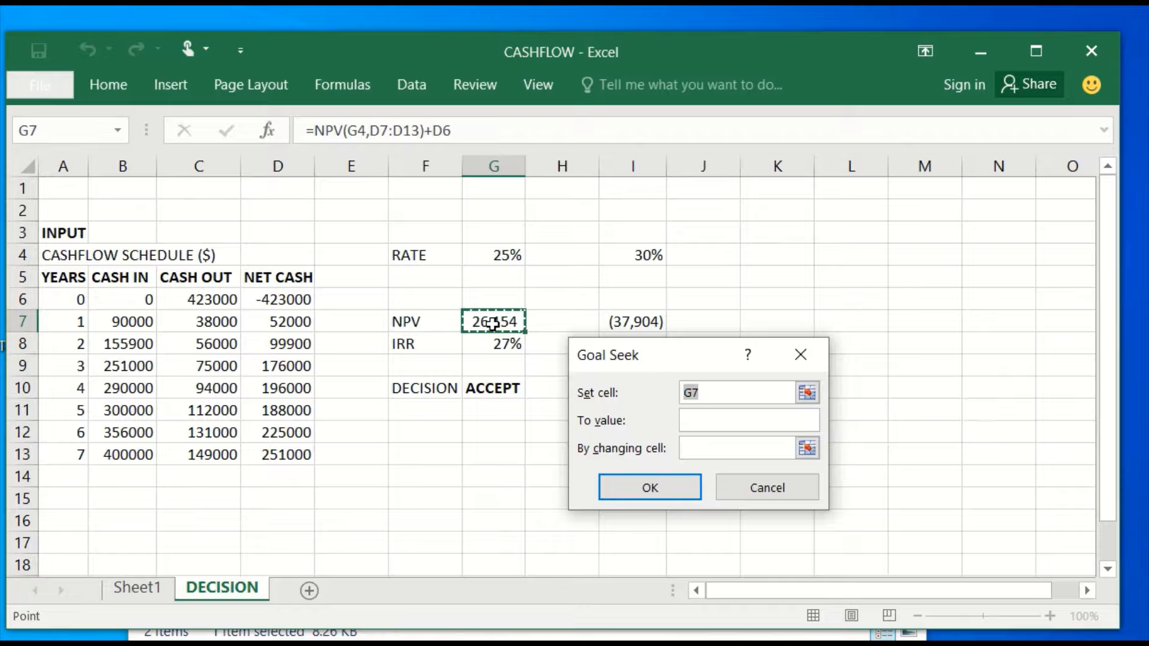
{"action": "left_click", "coordinate": [697, 420]}
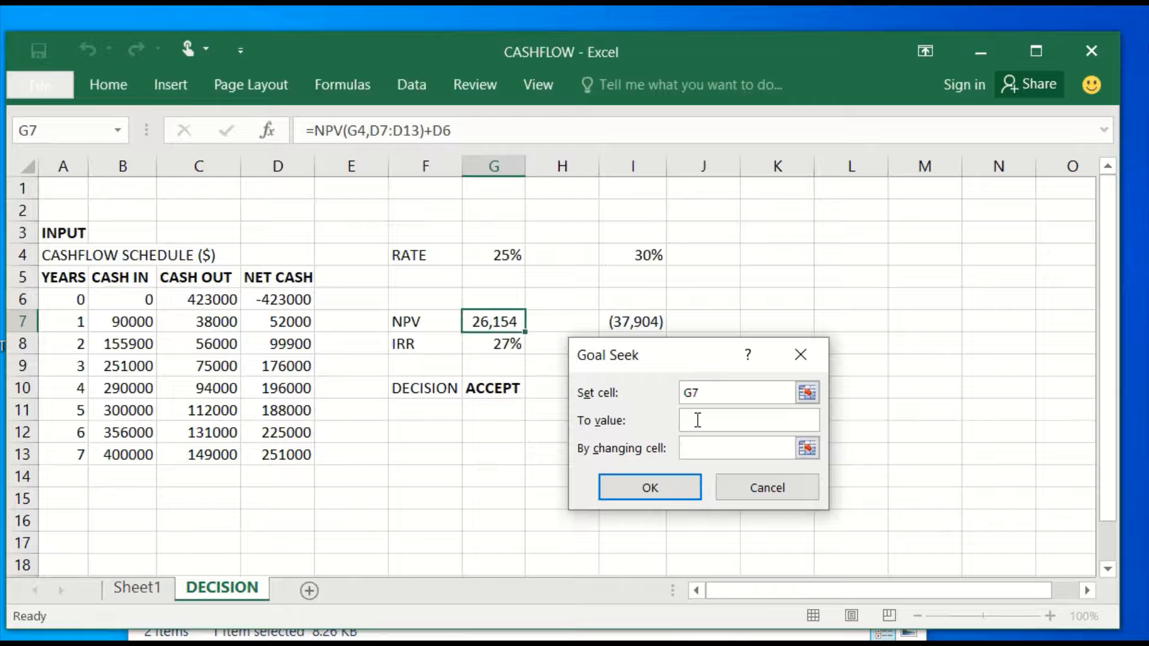
{"action": "type", "text": "12222"}
{"action": "key", "text": "BackSpace"}
{"action": "key", "text": "BackSpace"}
{"action": "key", "text": "BackSpace"}
{"action": "type", "text": "0000"}
Step: Solve the Goal Seek by changing the rate in G4, accept the solution, and widen column G to fit the NPV
{"action": "left_click", "coordinate": [689, 449]}
{"action": "left_click", "coordinate": [489, 258]}
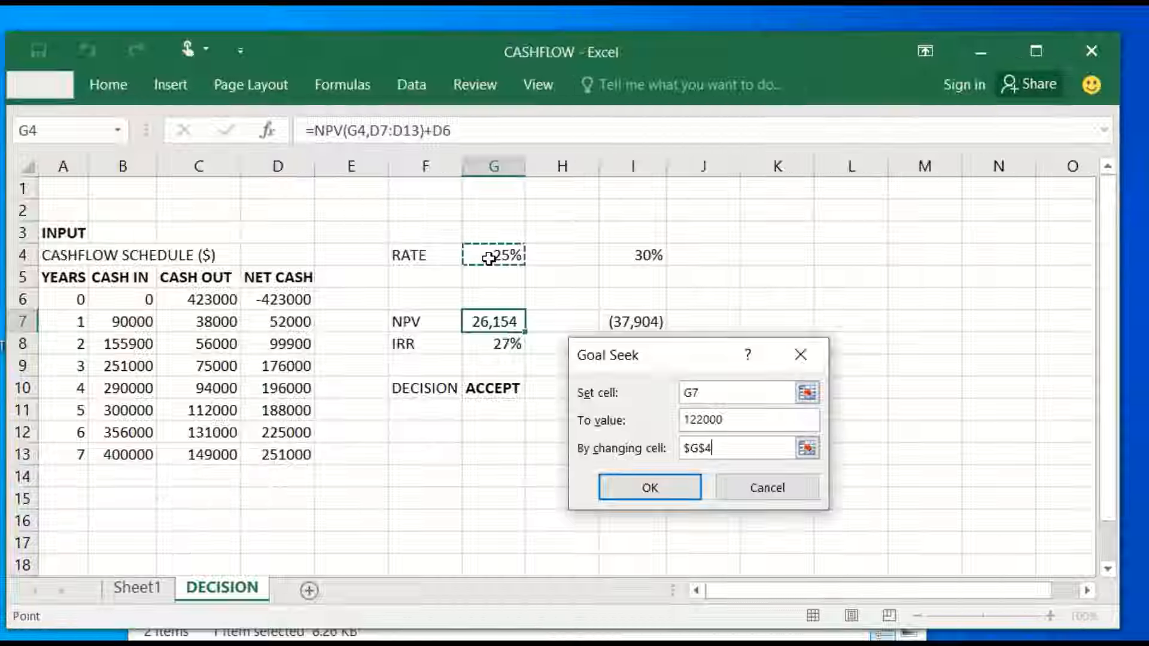
{"action": "left_click", "coordinate": [627, 494]}
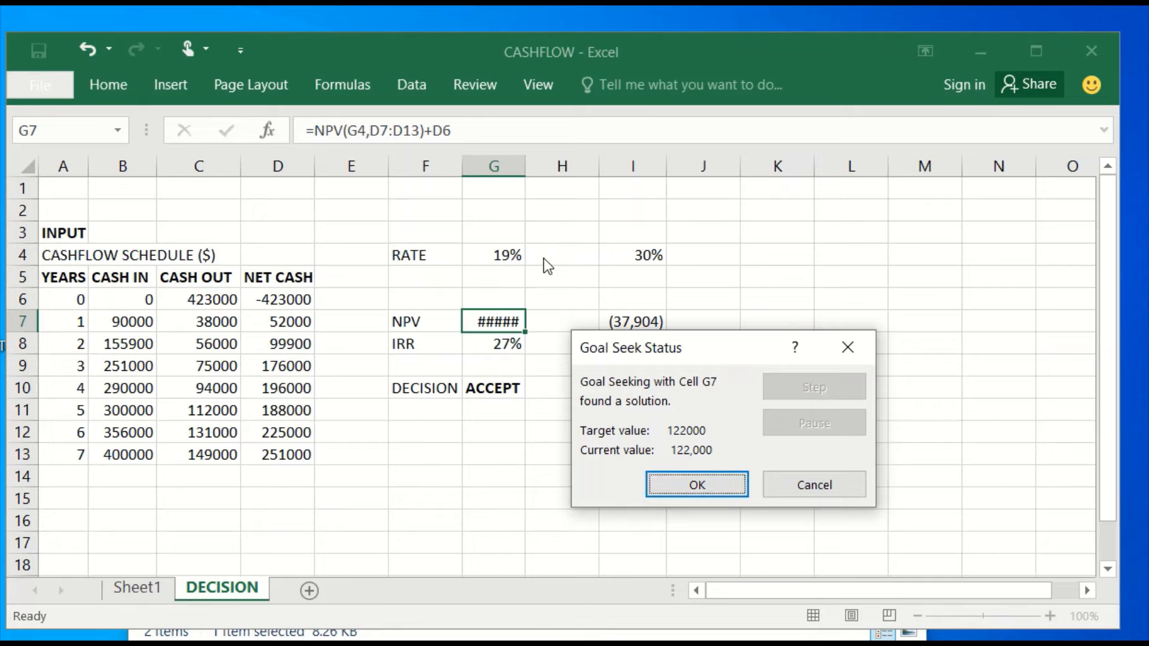
{"action": "left_click", "coordinate": [698, 484]}
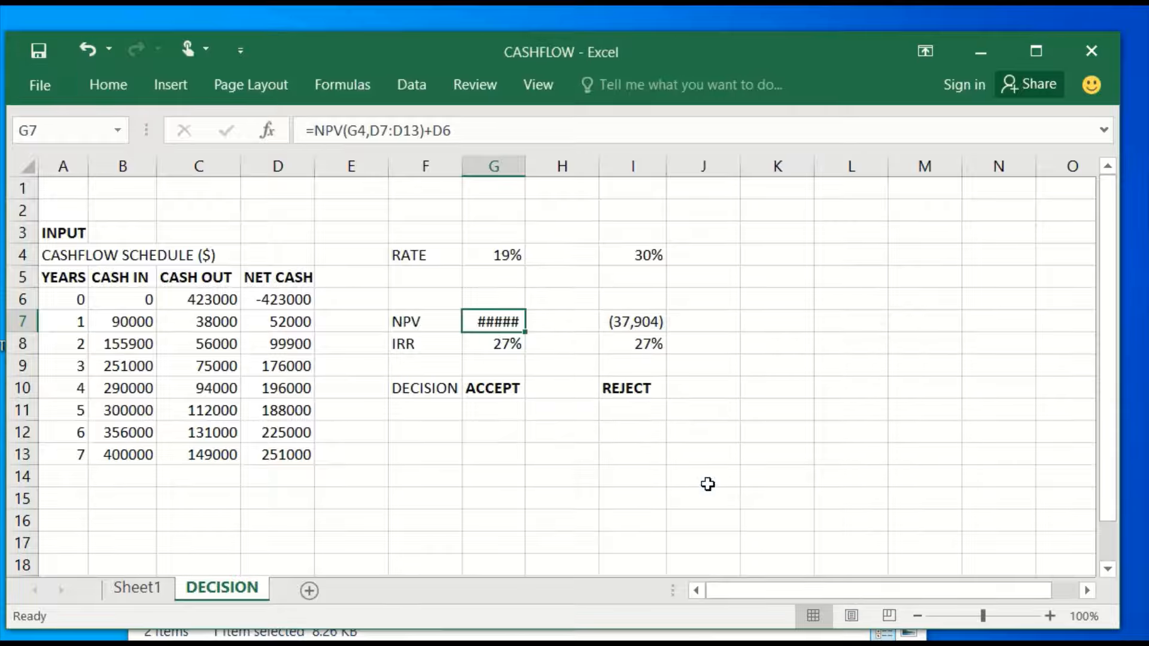
{"action": "left_click_drag", "start_coordinate": [525, 167], "coordinate": [533, 167]}
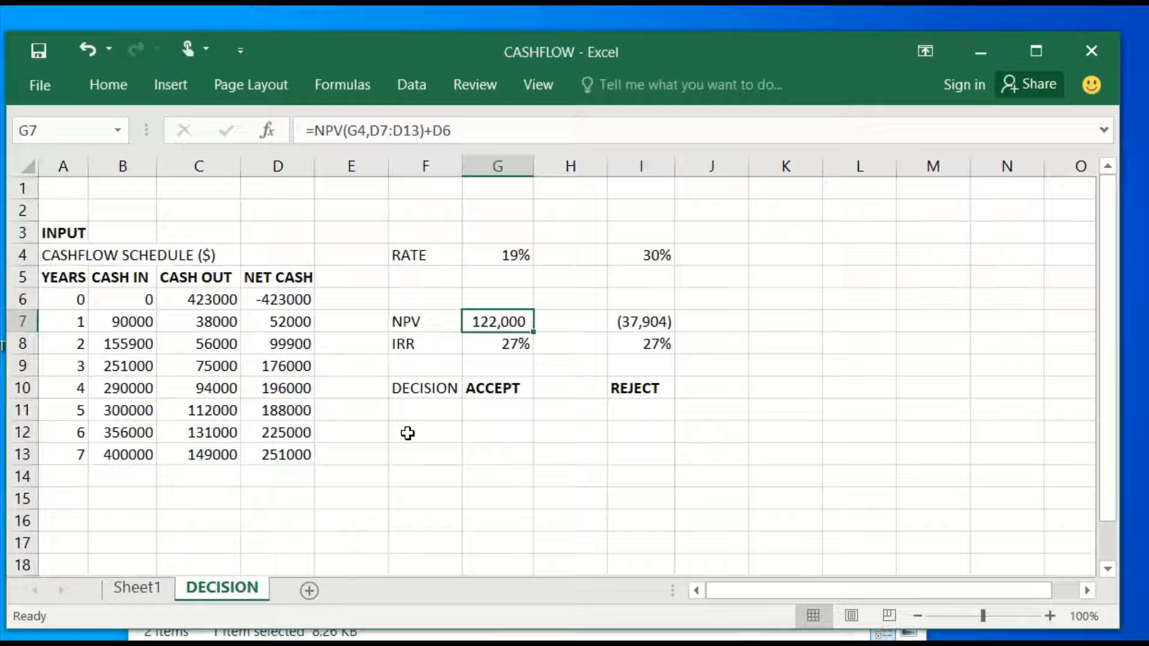
Step: Close the workbook and save the changes to CASHFLOW.xlsx
{"action": "left_click", "coordinate": [1095, 50]}
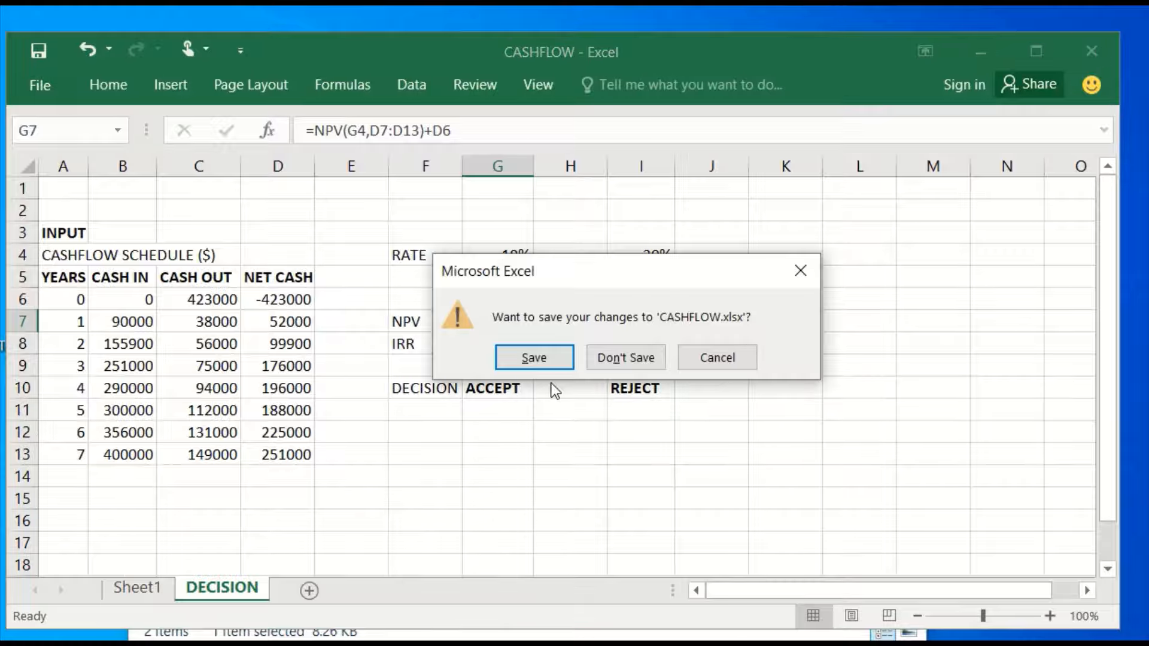
{"action": "left_click", "coordinate": [544, 365]}
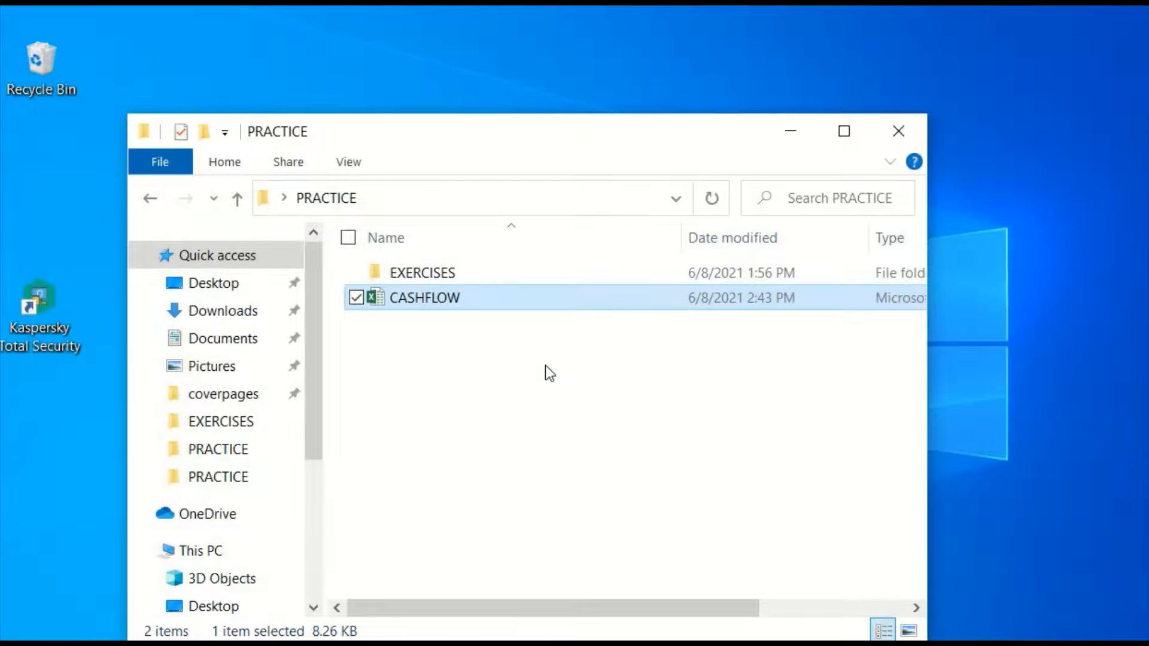